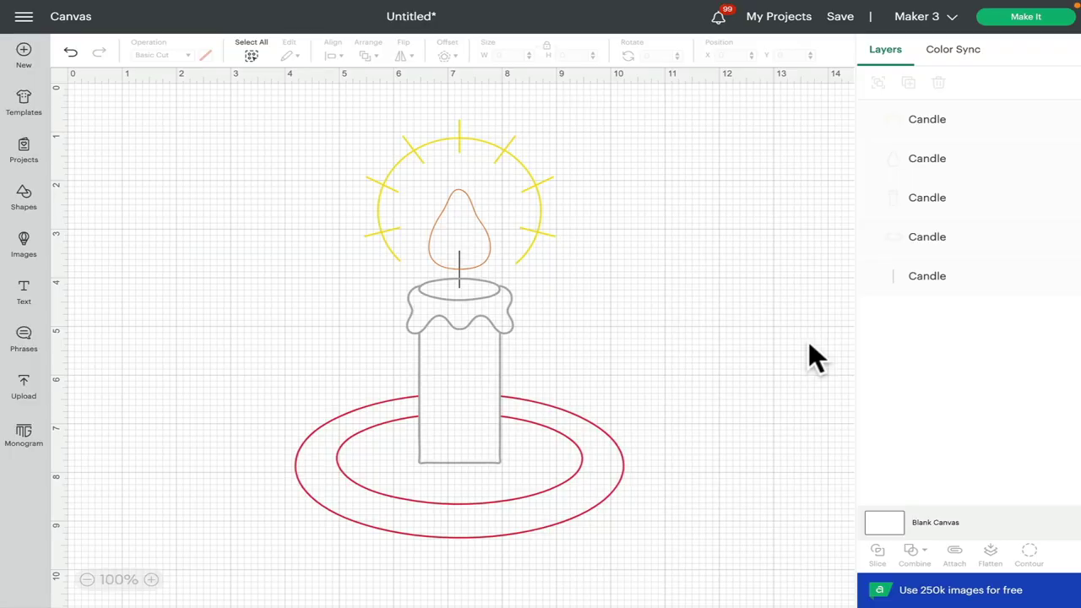
# - Select the yellow halo around the flame on the candle design
pyautogui.click(540, 181)
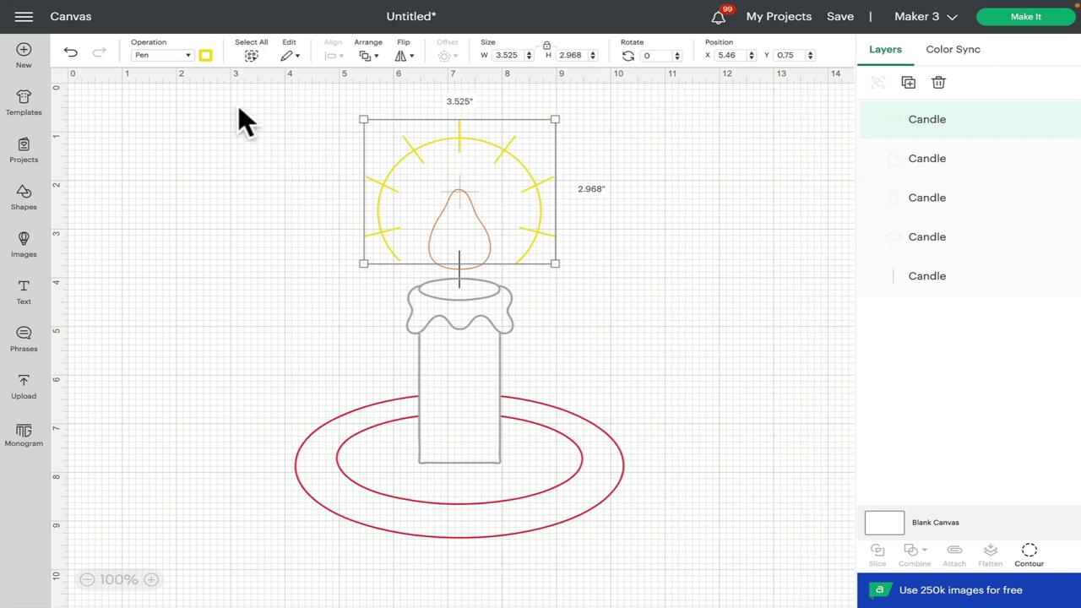
# - Switch the halo's pen type to F - Fine Point (0.4mm)
pyautogui.click(205, 55)
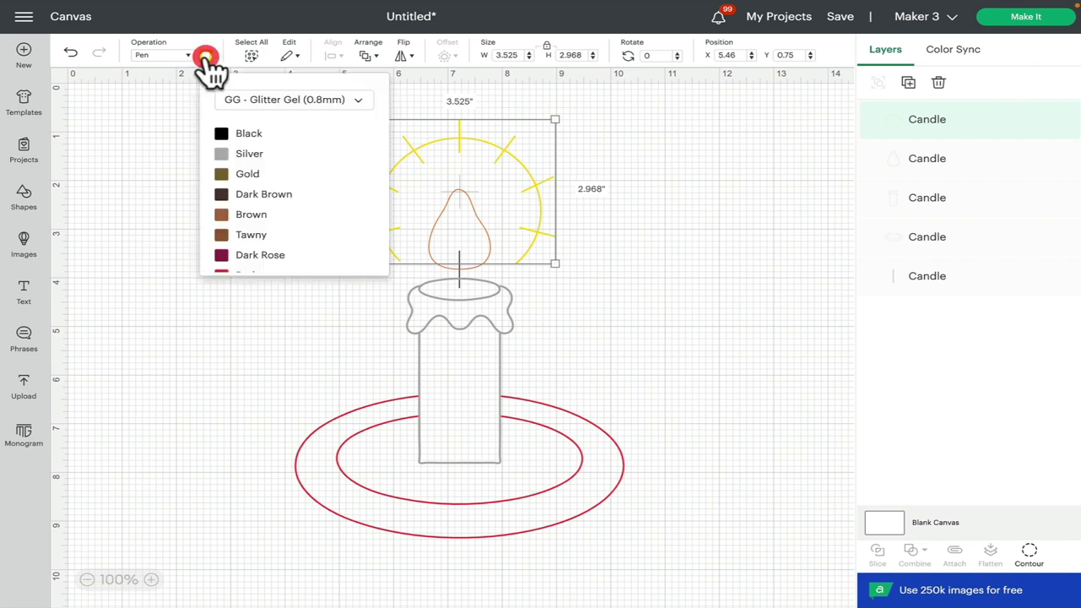
pyautogui.click(273, 102)
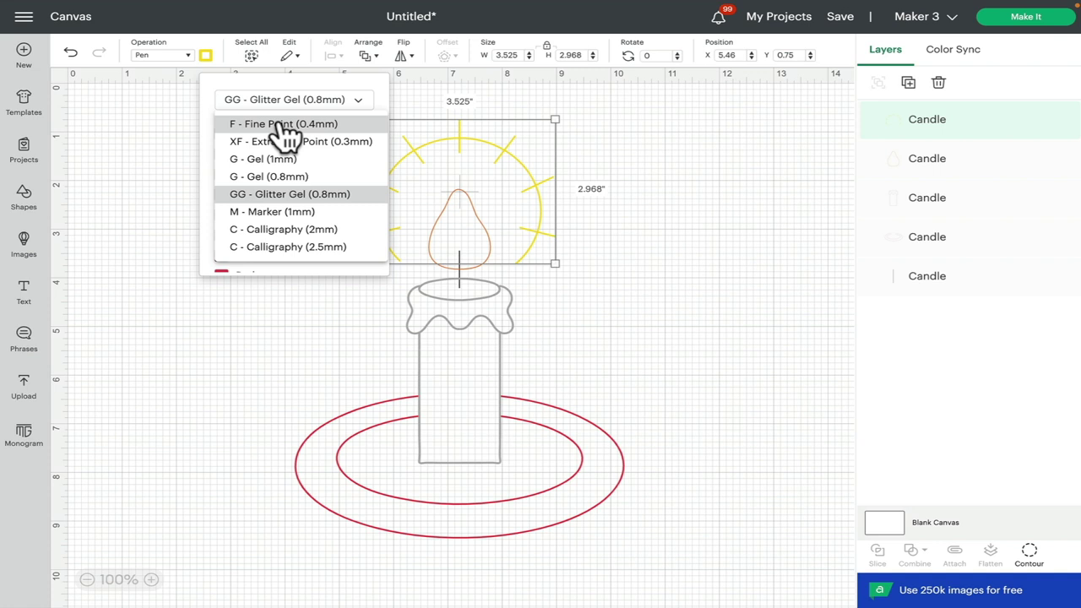
pyautogui.click(281, 125)
# - Scroll through the Fine Point colours, from Green to Gray (Infusible Ink)
pyautogui.scroll(-1, 302, 210)
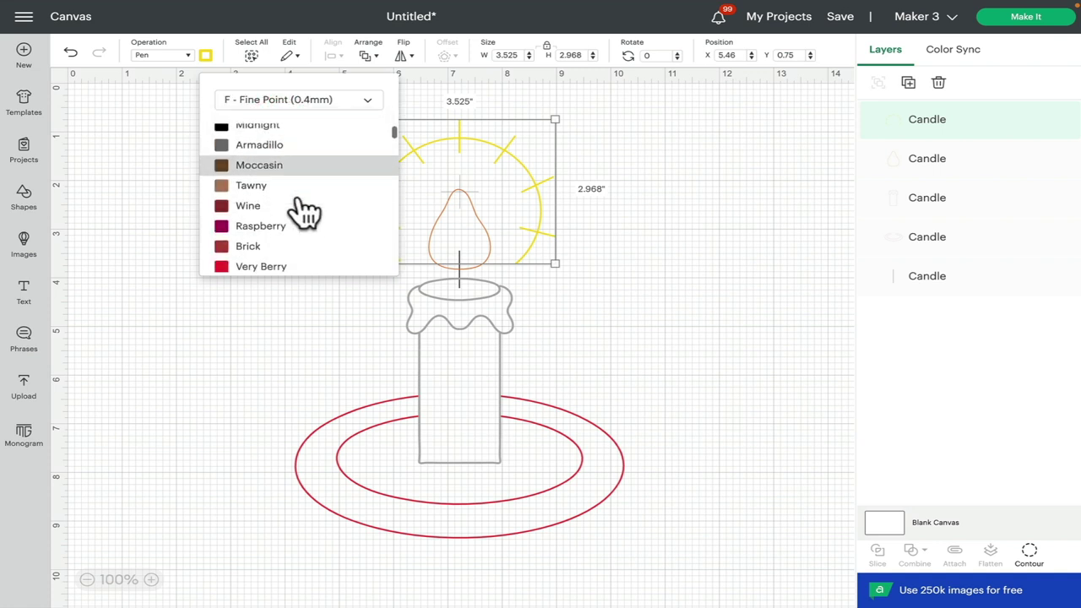
pyautogui.scroll(-6, 304, 212)
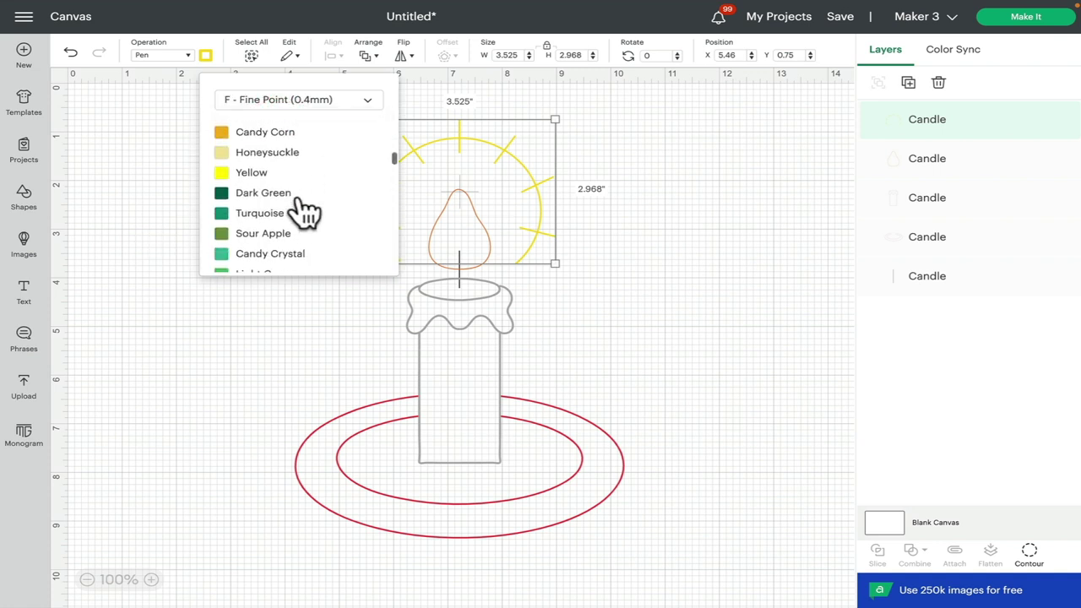
pyautogui.scroll(-1, 306, 212)
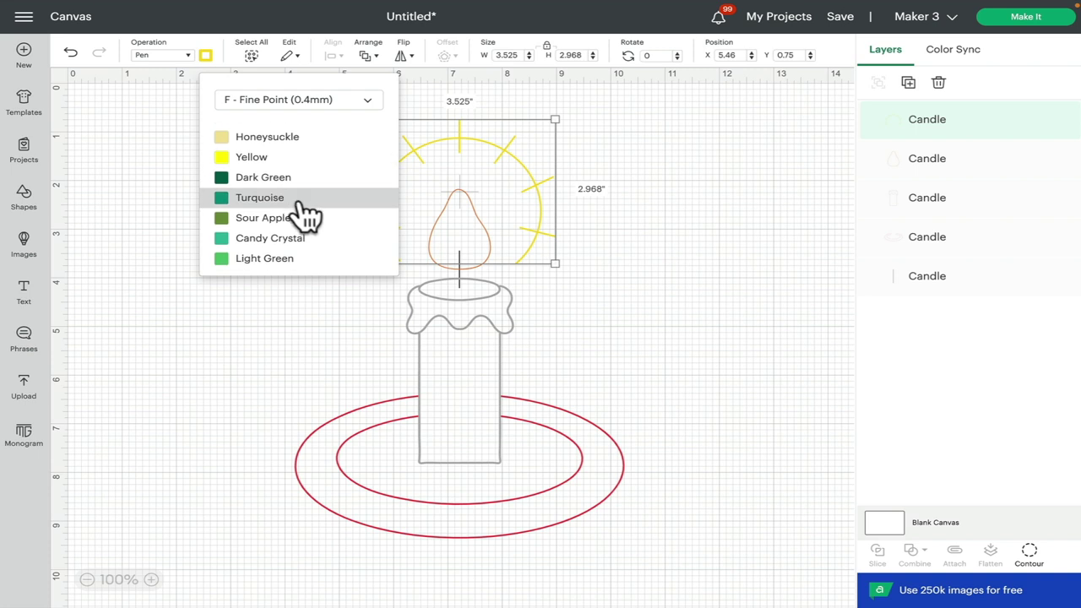
pyautogui.scroll(-1, 342, 241)
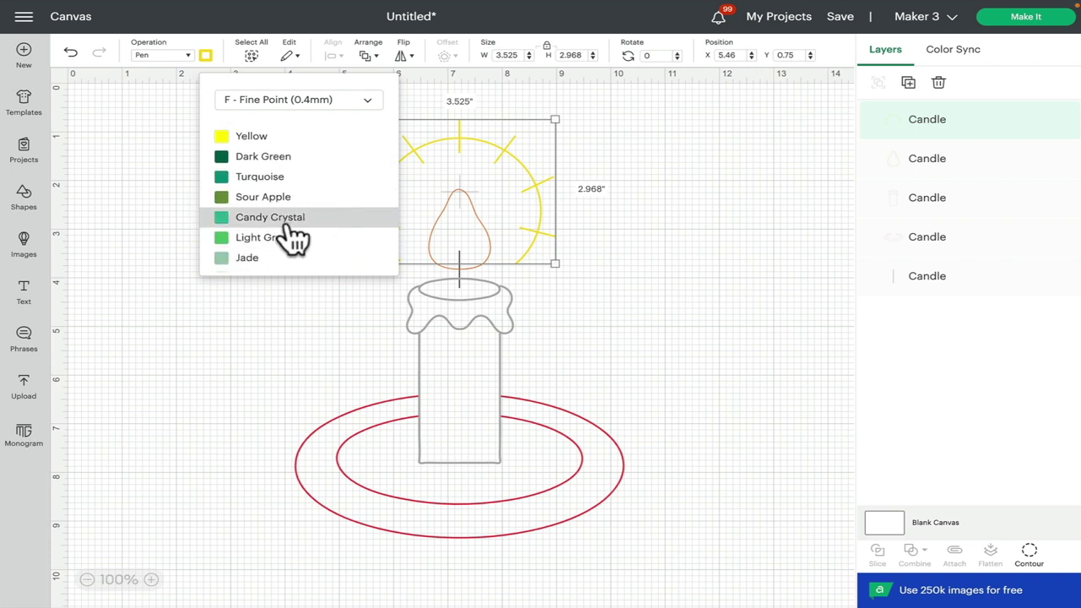
pyautogui.scroll(5, 294, 239)
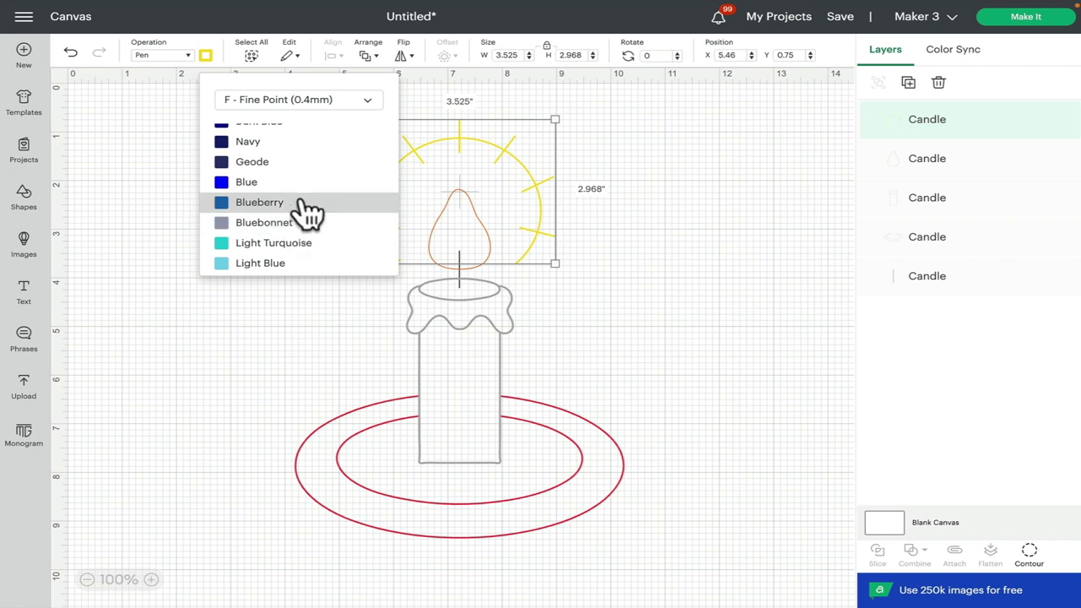
pyautogui.scroll(3, 309, 213)
pyautogui.scroll(-1, 309, 213)
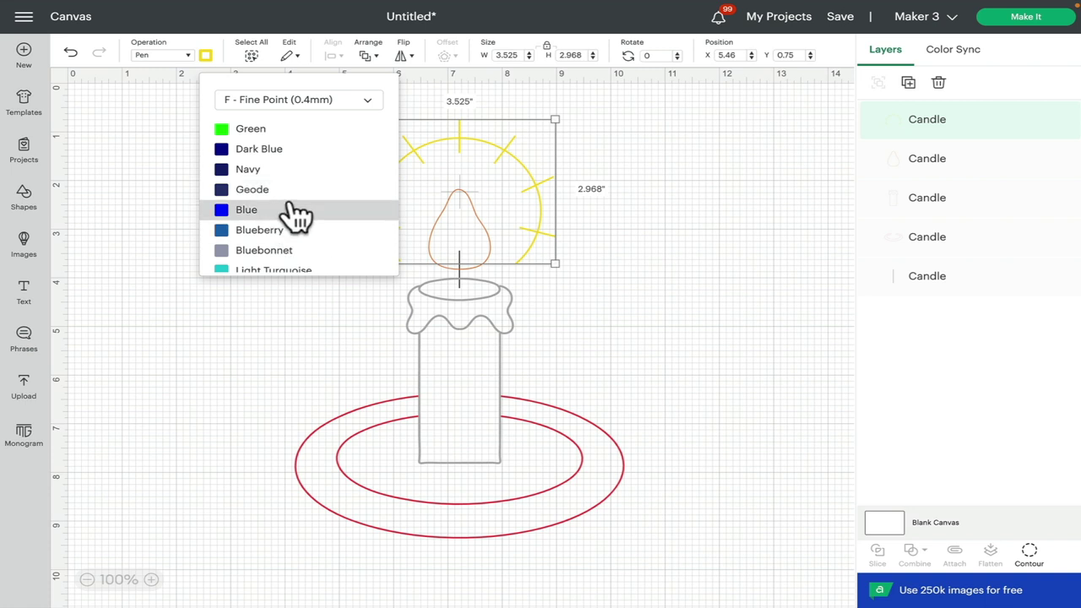
pyautogui.scroll(-6, 296, 216)
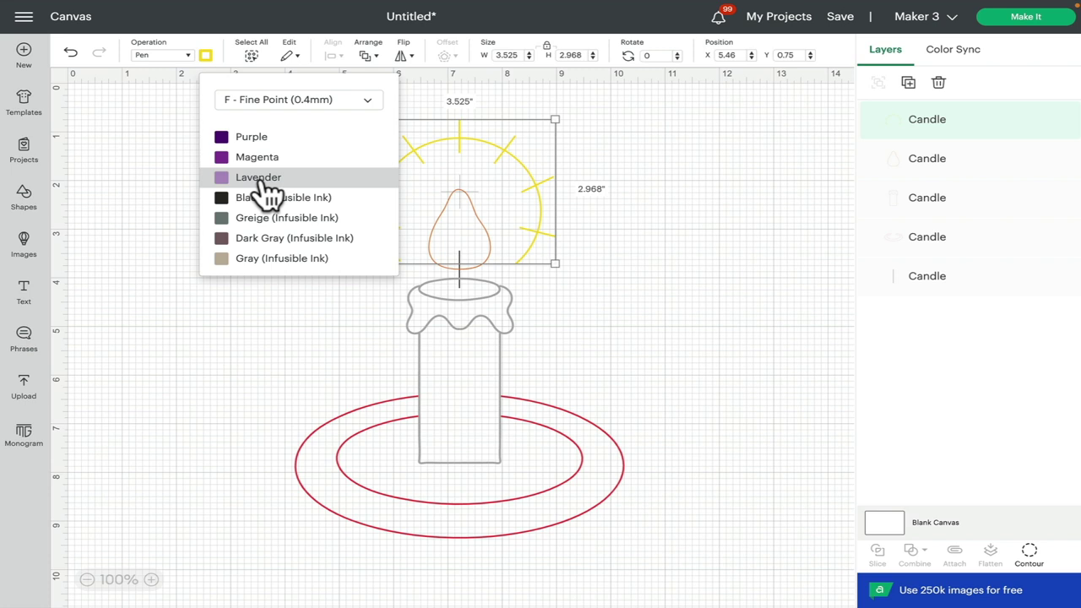
pyautogui.click(296, 99)
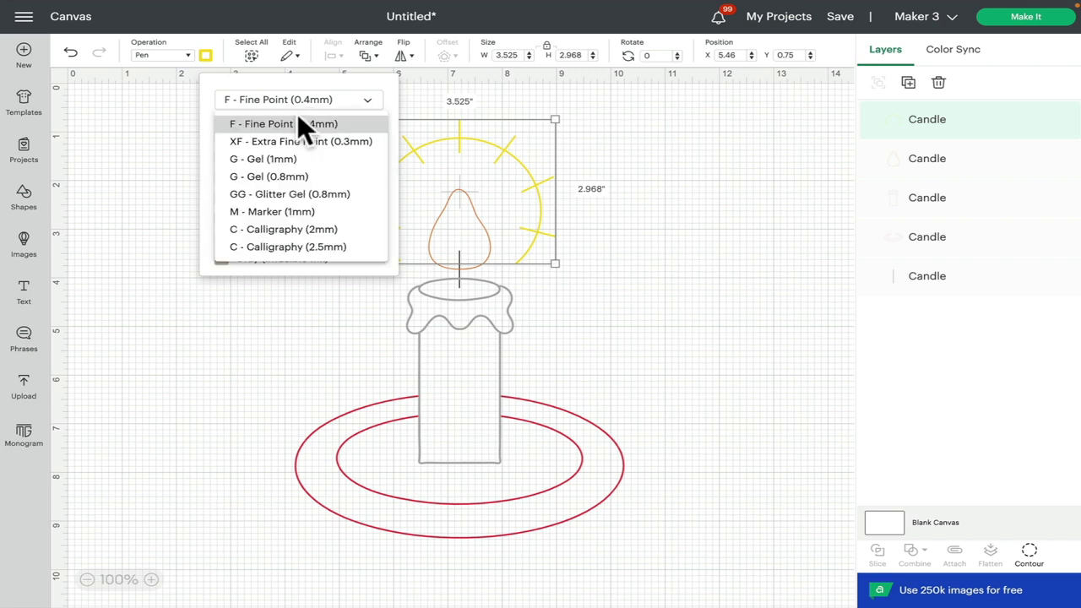
# - Change the halo pen type to G - Gel (0.8mm), revealing White, Pink, Orange, Yellow and Blue opaque colours
pyautogui.click(296, 124)
pyautogui.scroll(15, 309, 202)
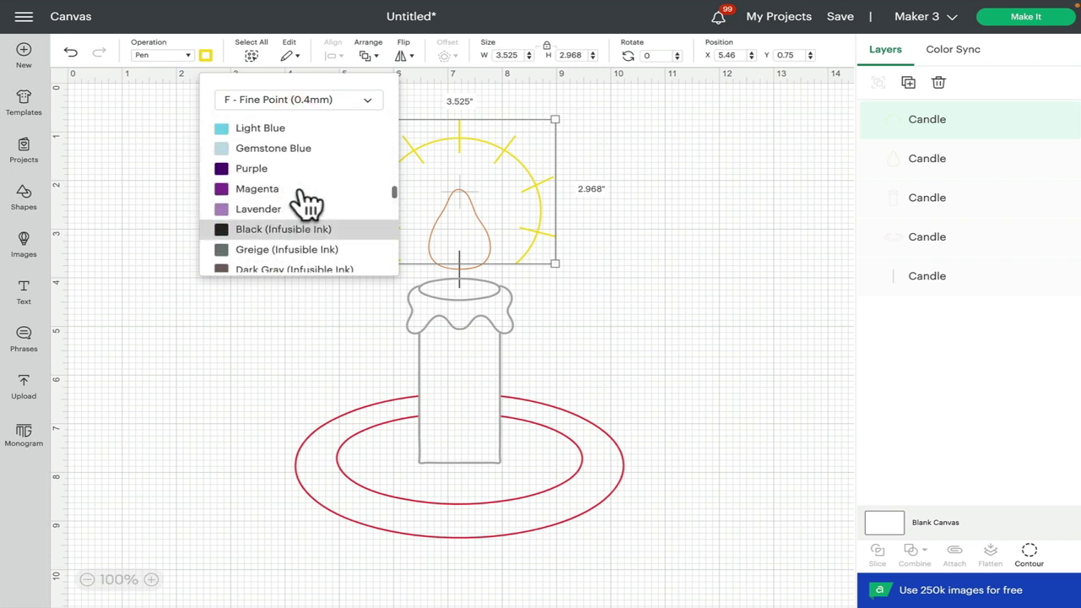
pyautogui.click(313, 105)
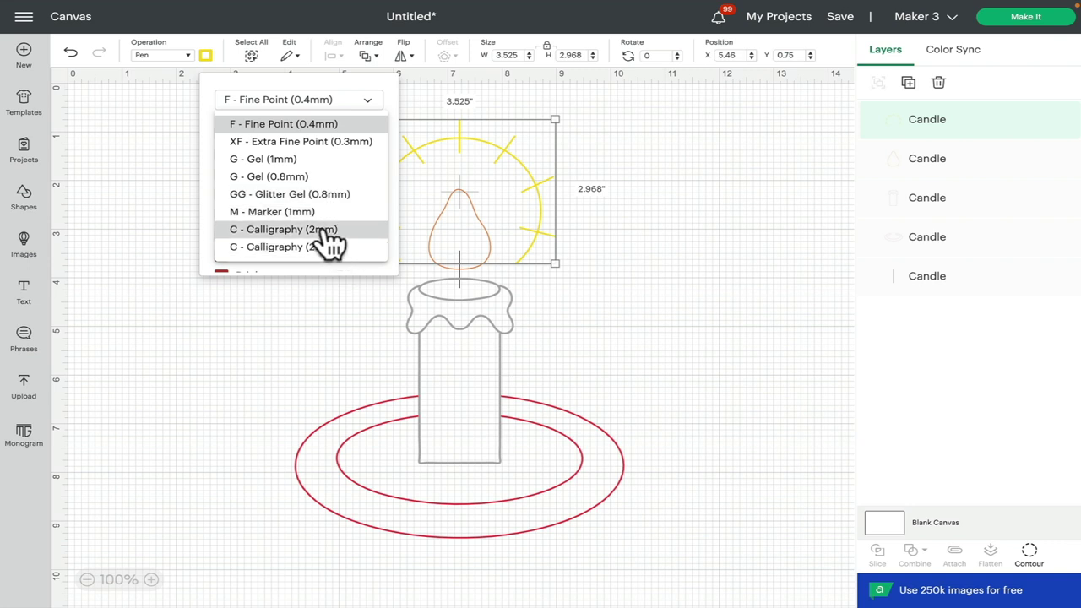
pyautogui.click(283, 179)
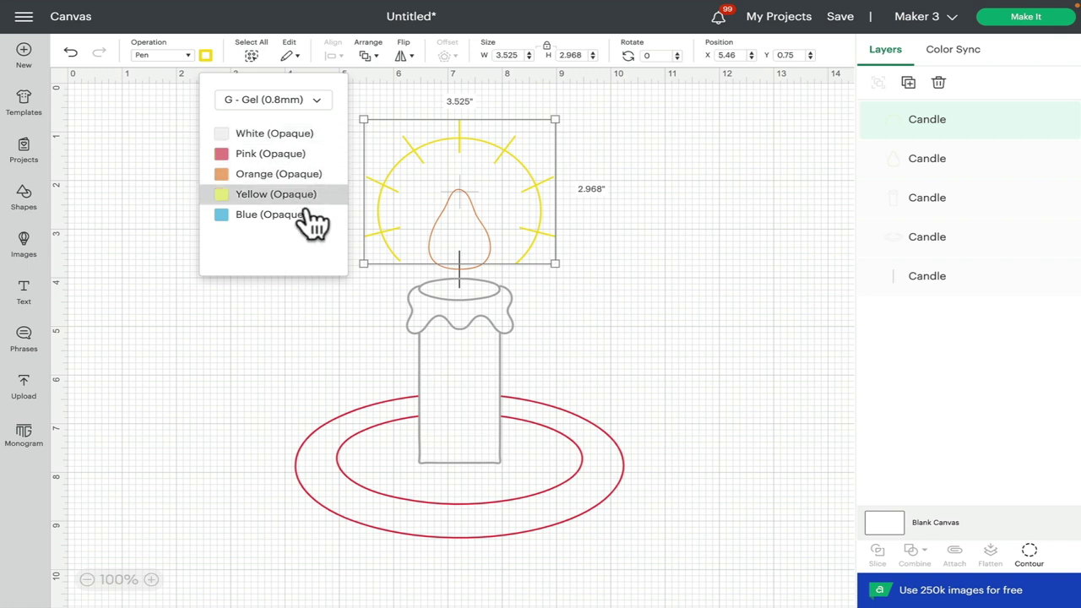
pyautogui.click(276, 102)
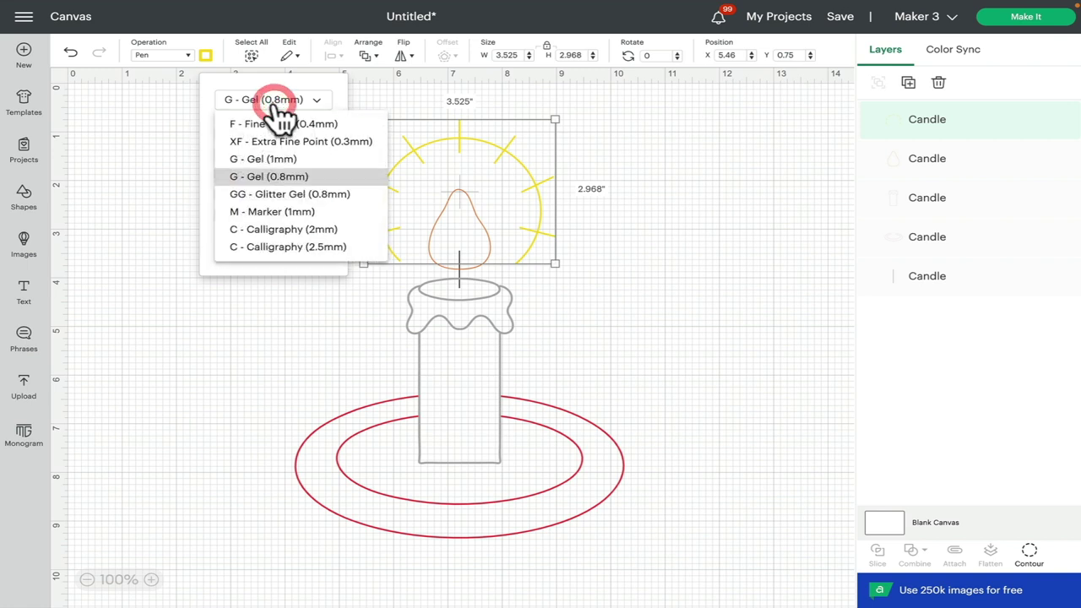
pyautogui.click(321, 215)
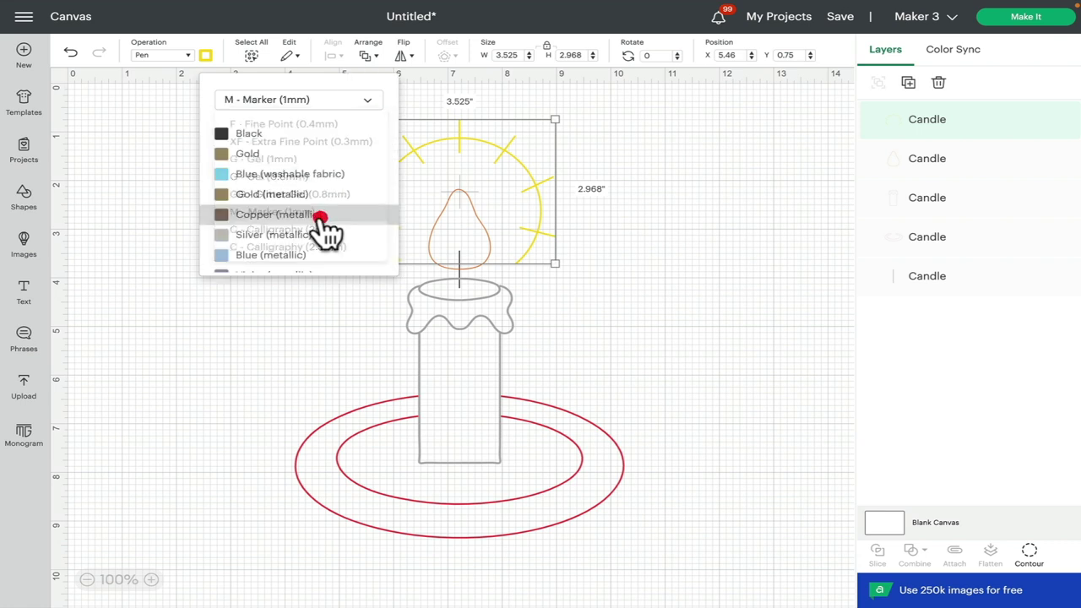
pyautogui.scroll(-1, 325, 227)
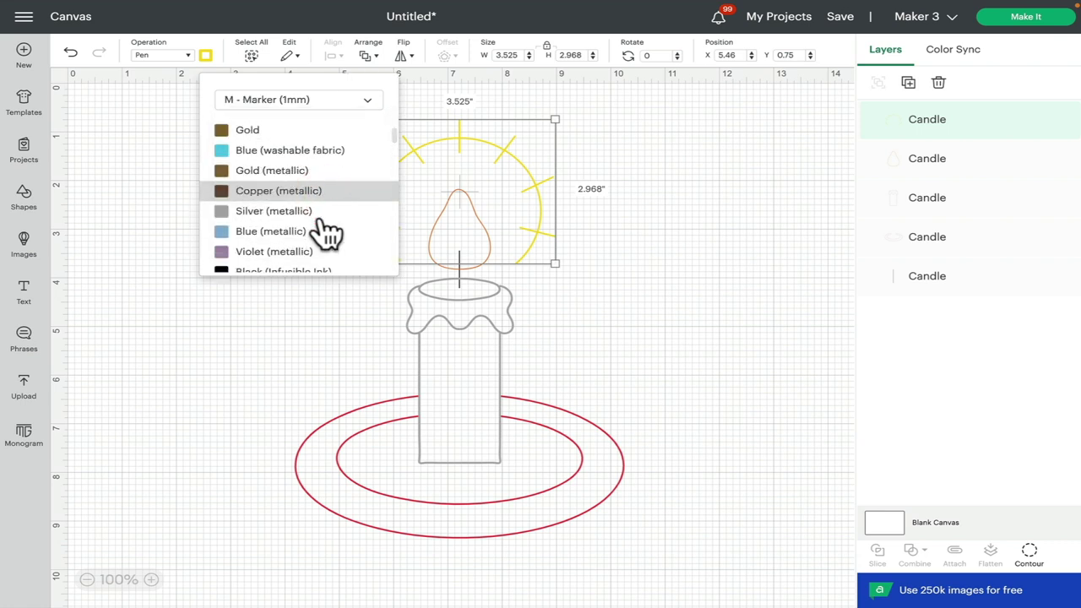
pyautogui.scroll(1, 385, 221)
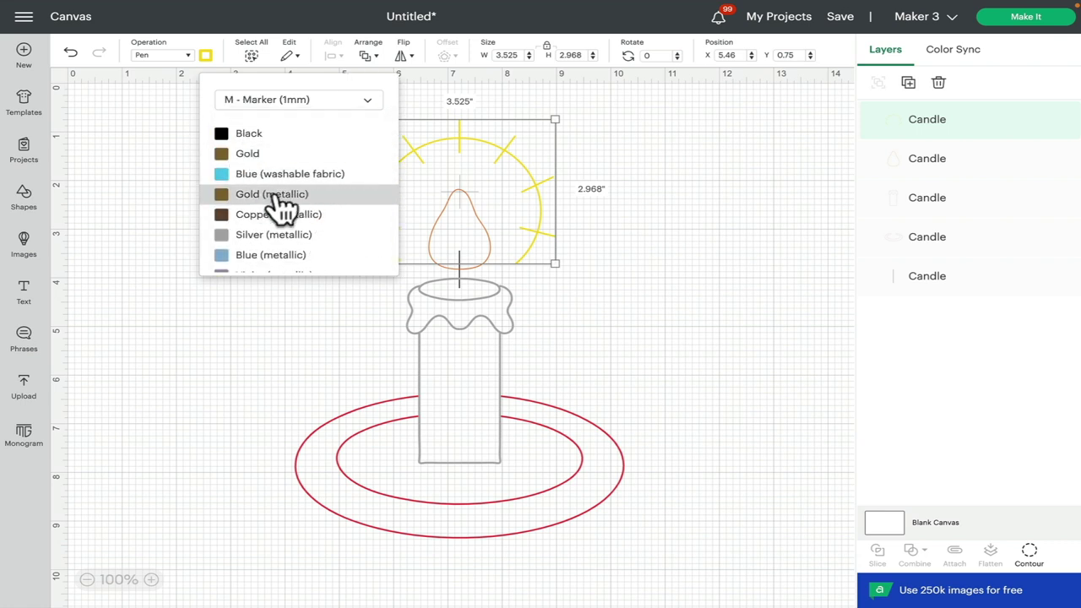
pyautogui.scroll(-1, 274, 202)
pyautogui.scroll(-10, 278, 178)
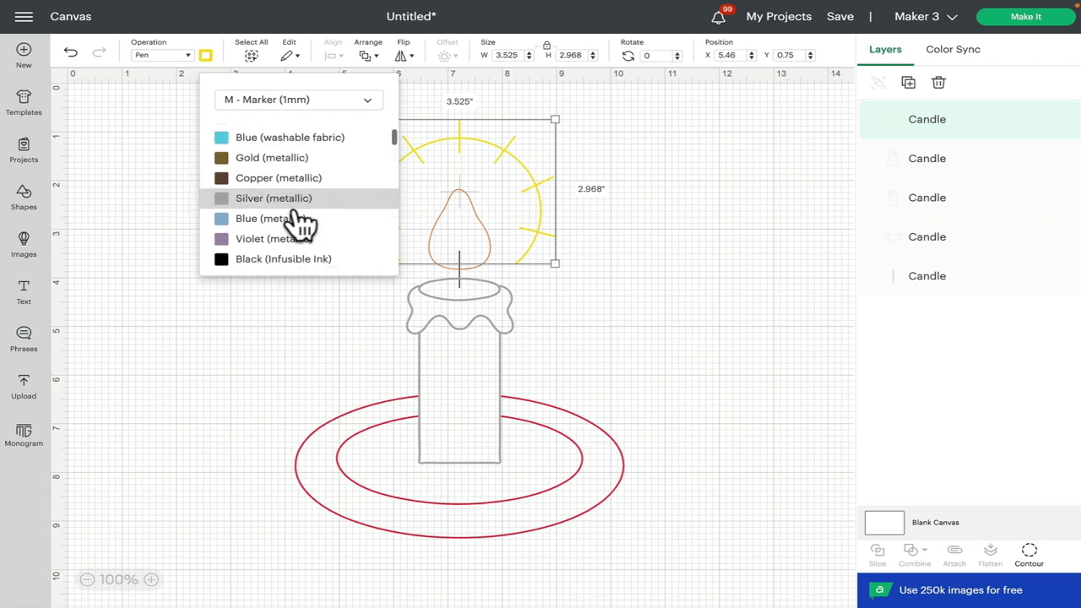
pyautogui.scroll(-20, 311, 227)
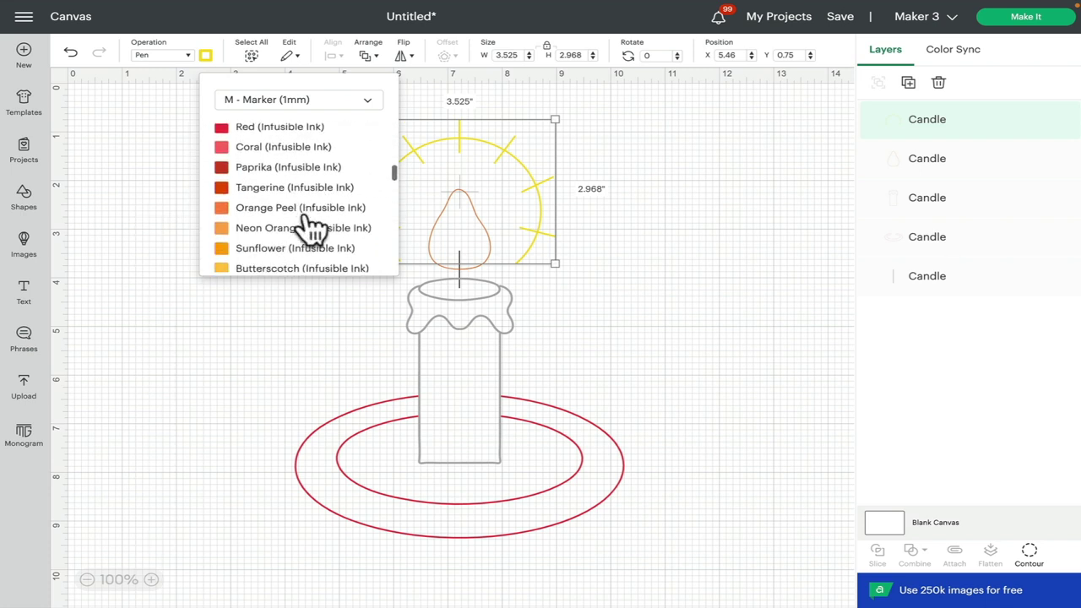
pyautogui.scroll(-20, 311, 226)
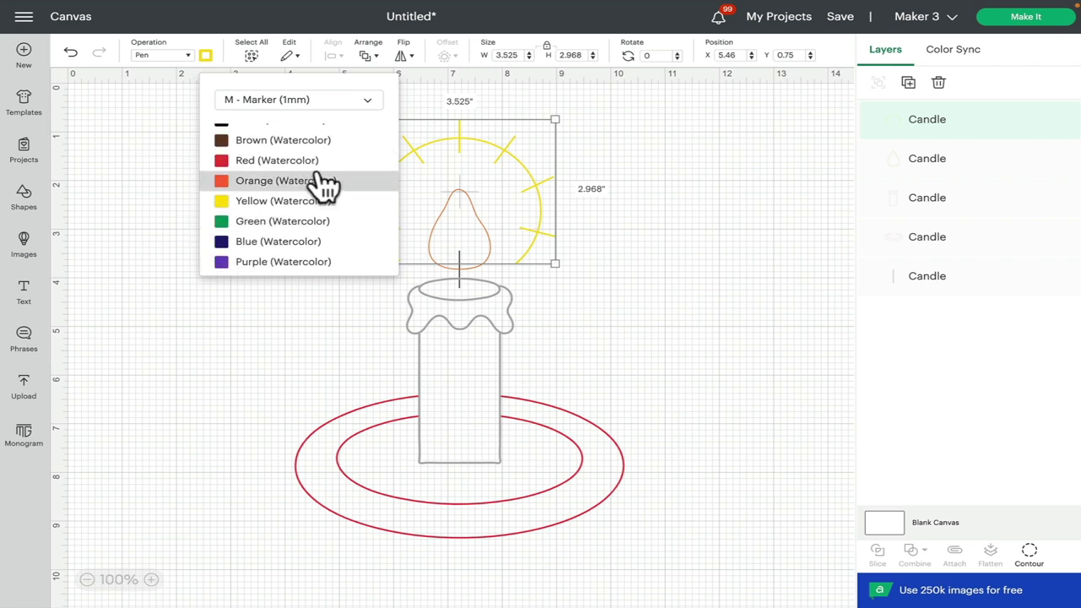
pyautogui.click(348, 100)
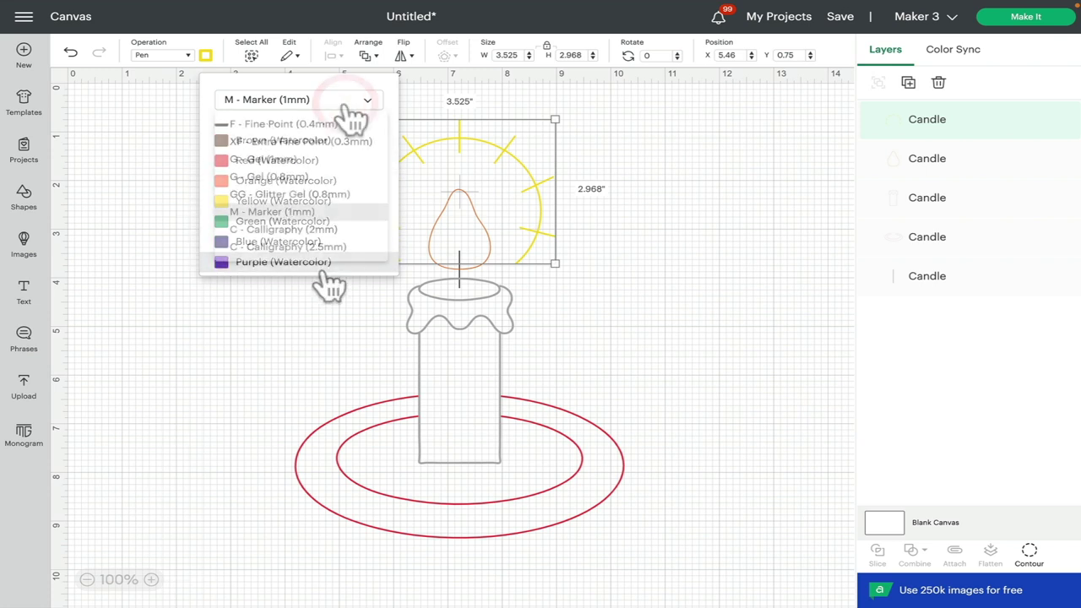
pyautogui.click(340, 195)
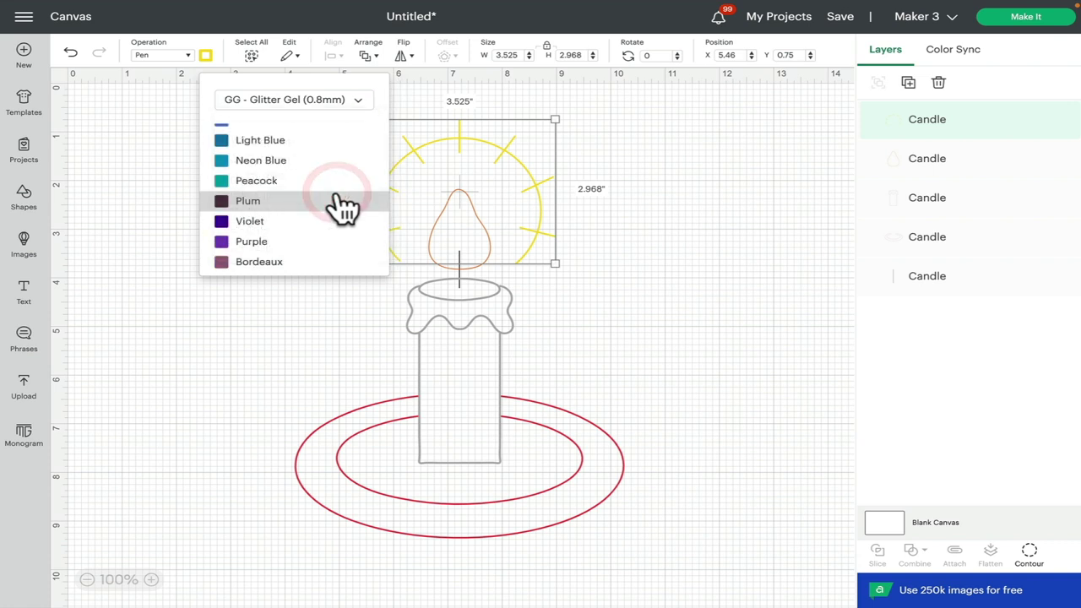
pyautogui.scroll(5, 302, 160)
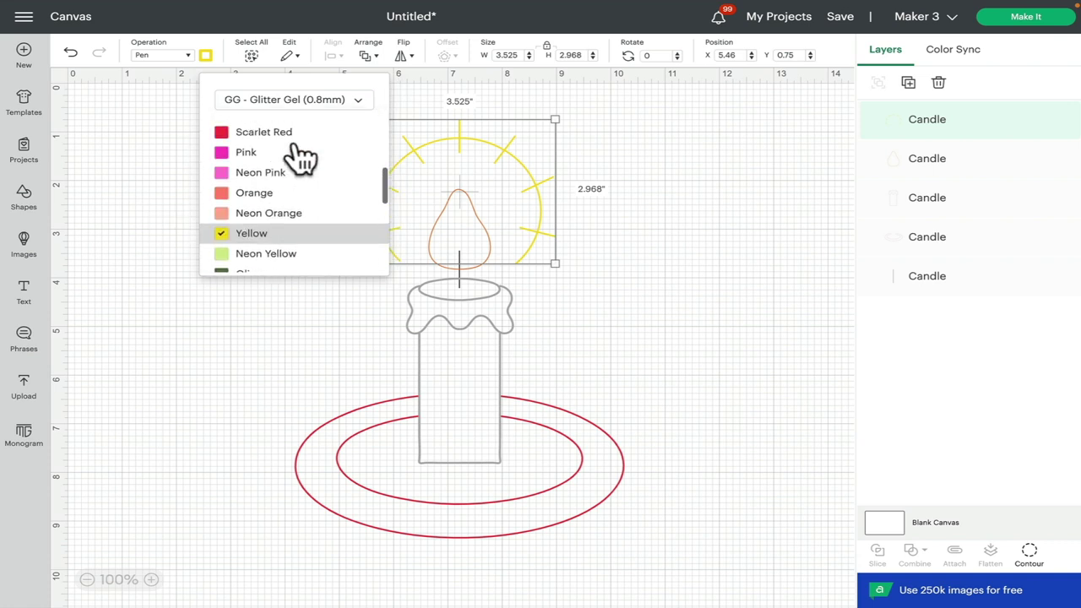
pyautogui.scroll(2, 298, 152)
pyautogui.scroll(-3, 301, 160)
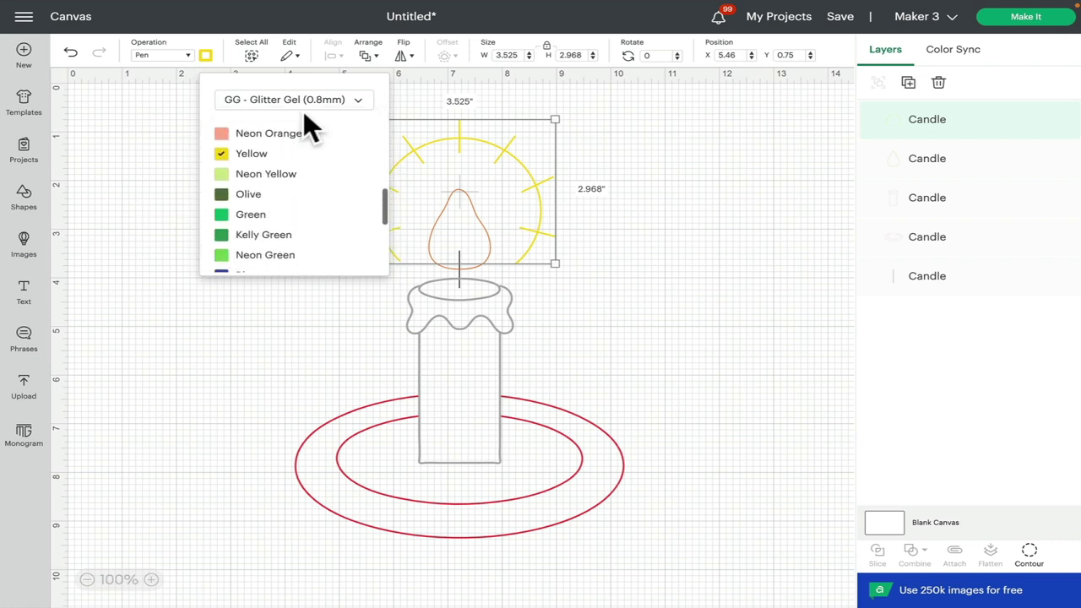
pyautogui.scroll(-3, 304, 224)
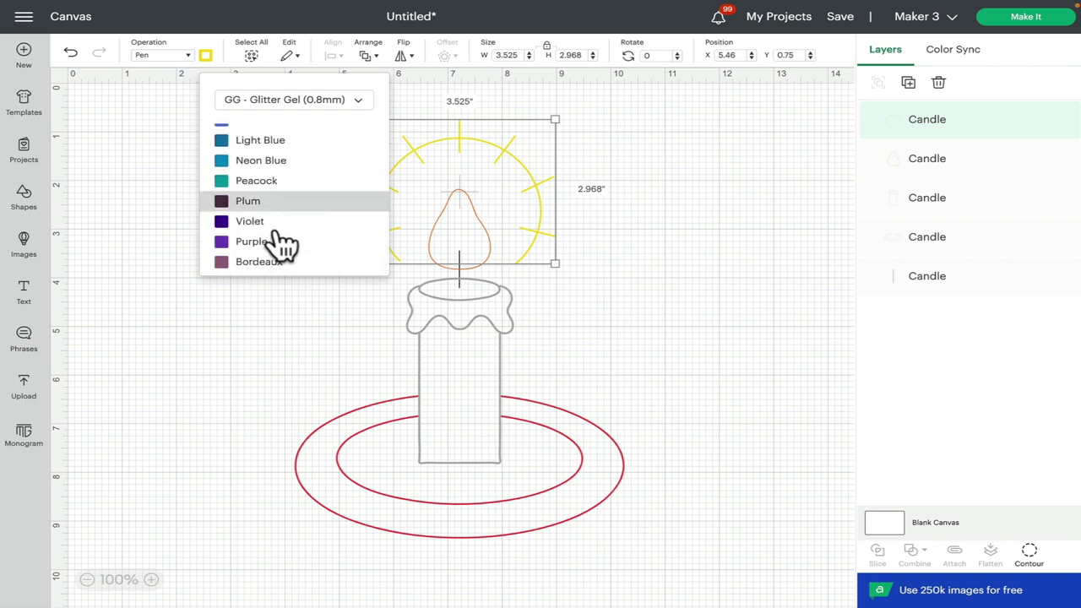
pyautogui.click(355, 99)
pyautogui.click(325, 229)
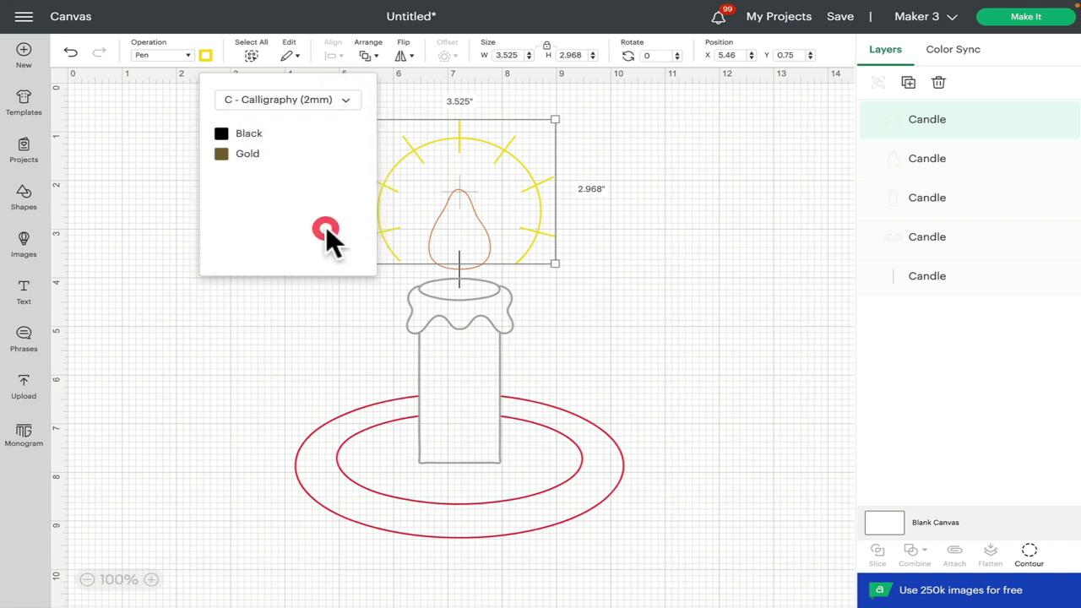
pyautogui.click(342, 102)
pyautogui.click(285, 243)
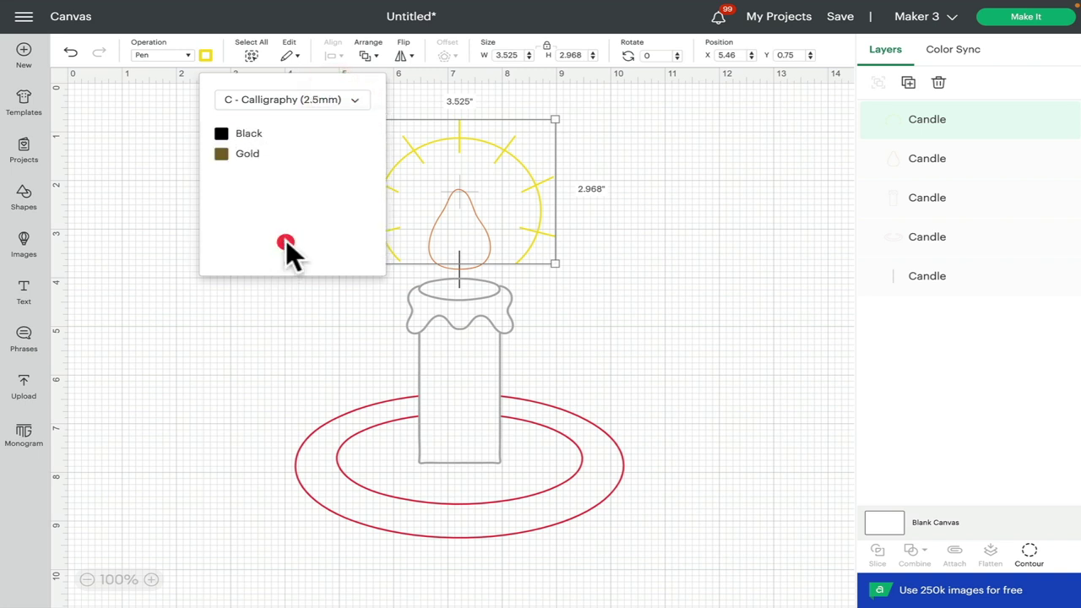
pyautogui.click(329, 103)
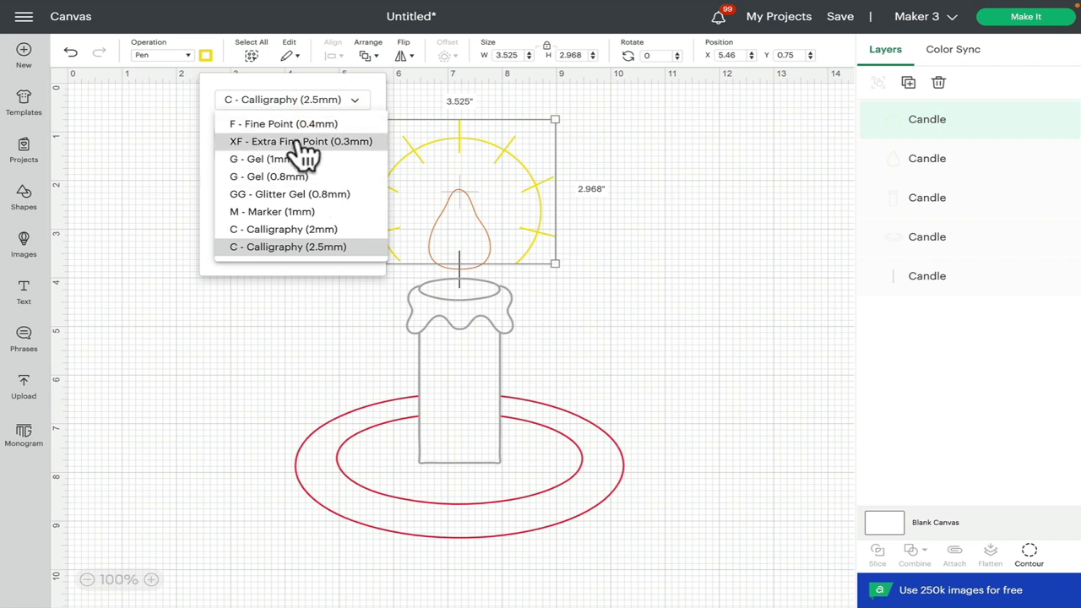
pyautogui.click(300, 141)
pyautogui.click(306, 99)
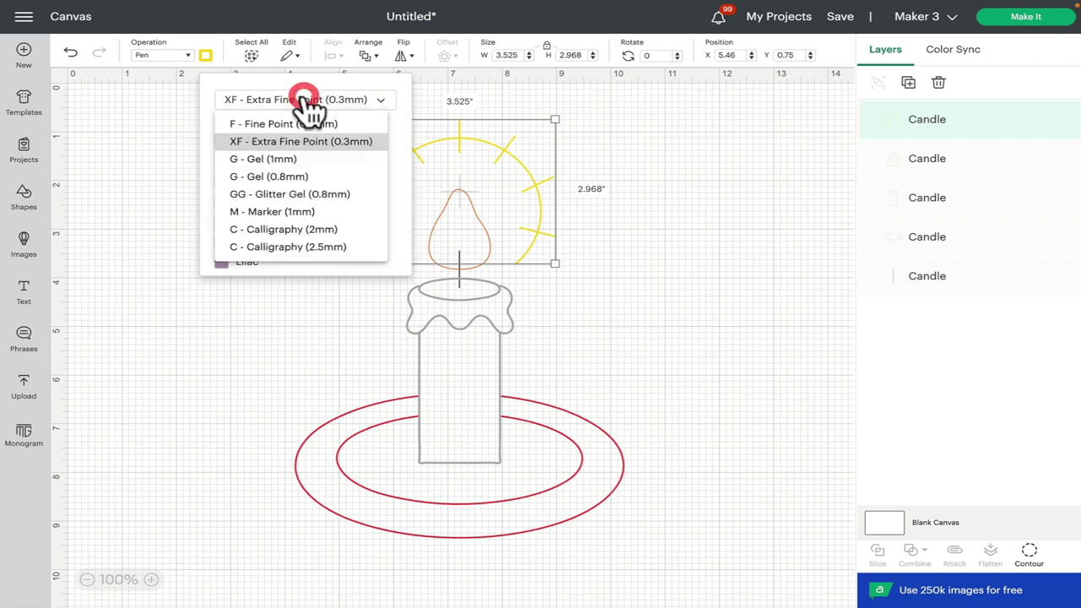
pyautogui.click(285, 159)
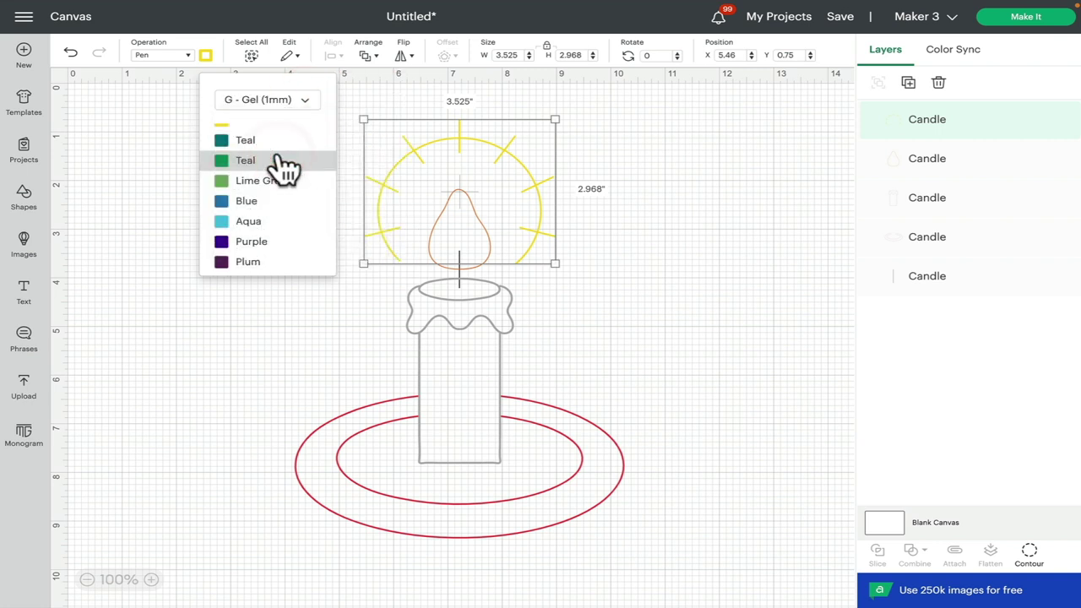
pyautogui.scroll(3, 285, 169)
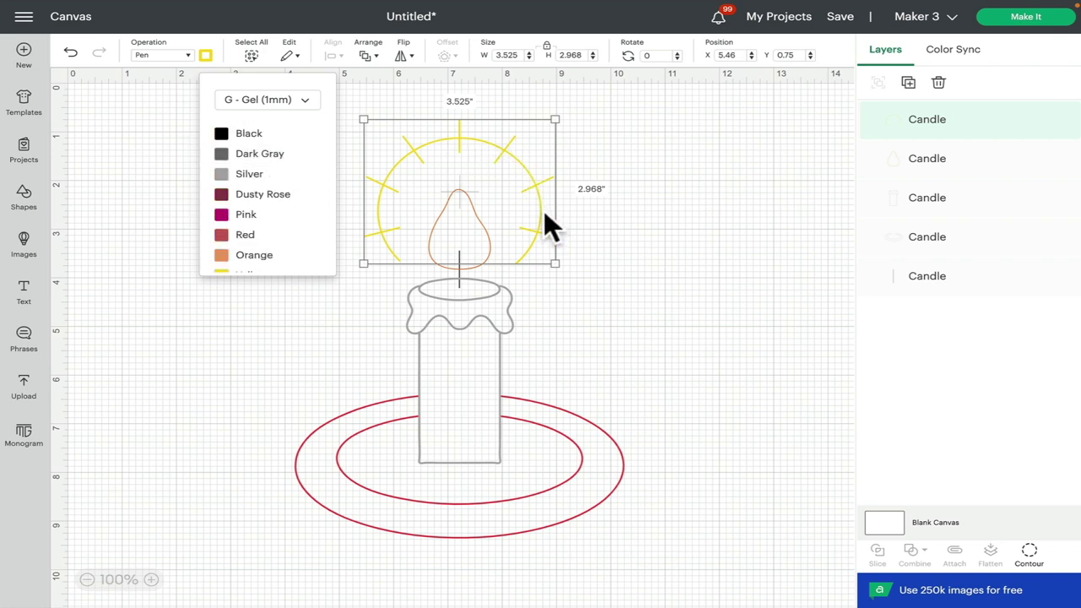
pyautogui.click(290, 103)
pyautogui.click(294, 124)
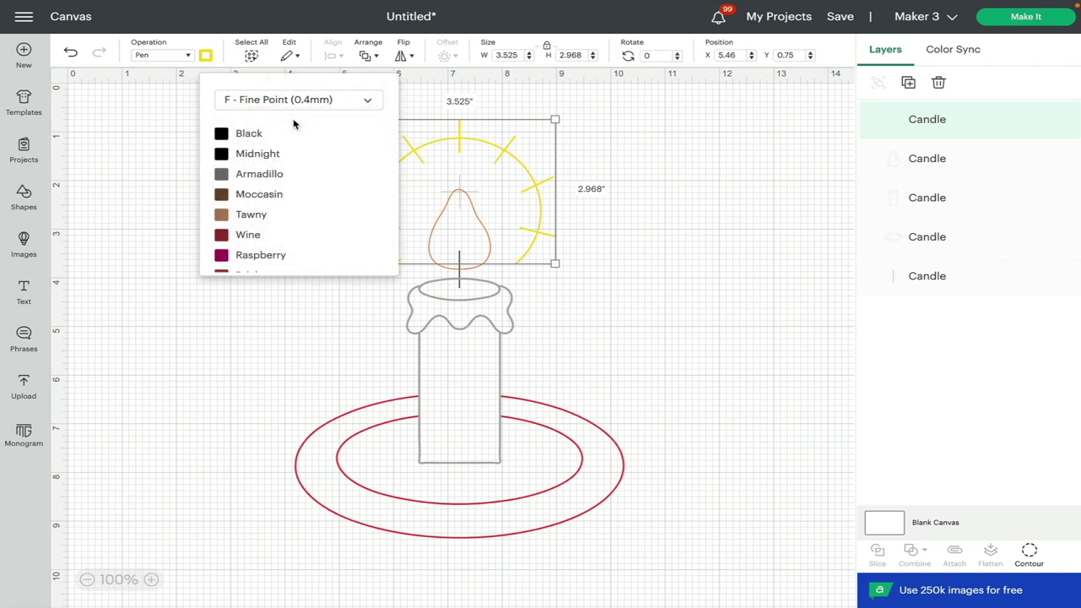
pyautogui.scroll(-4, 300, 186)
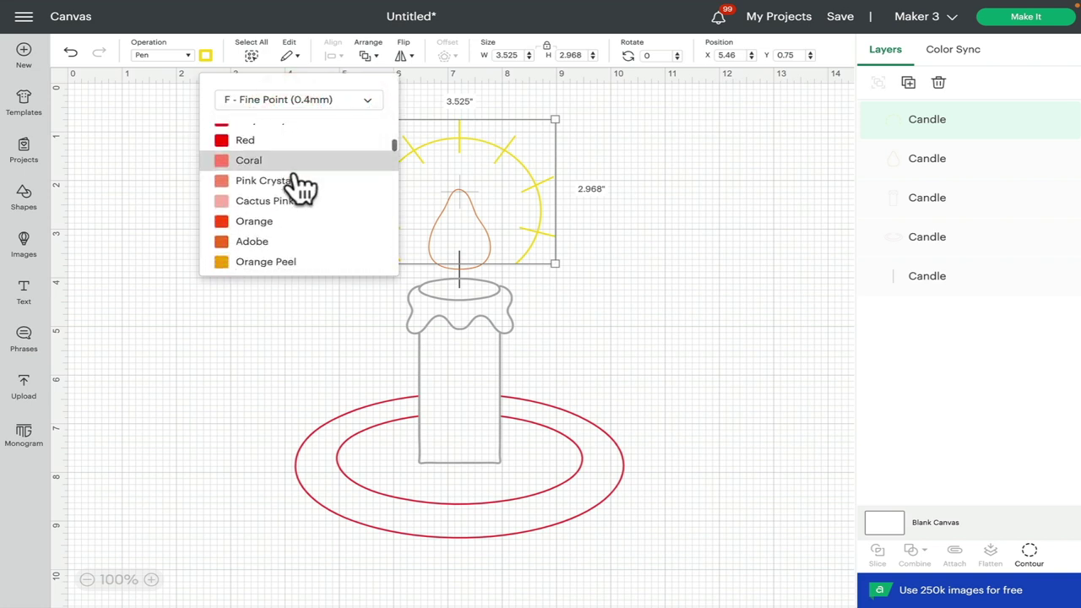
pyautogui.scroll(-4, 301, 187)
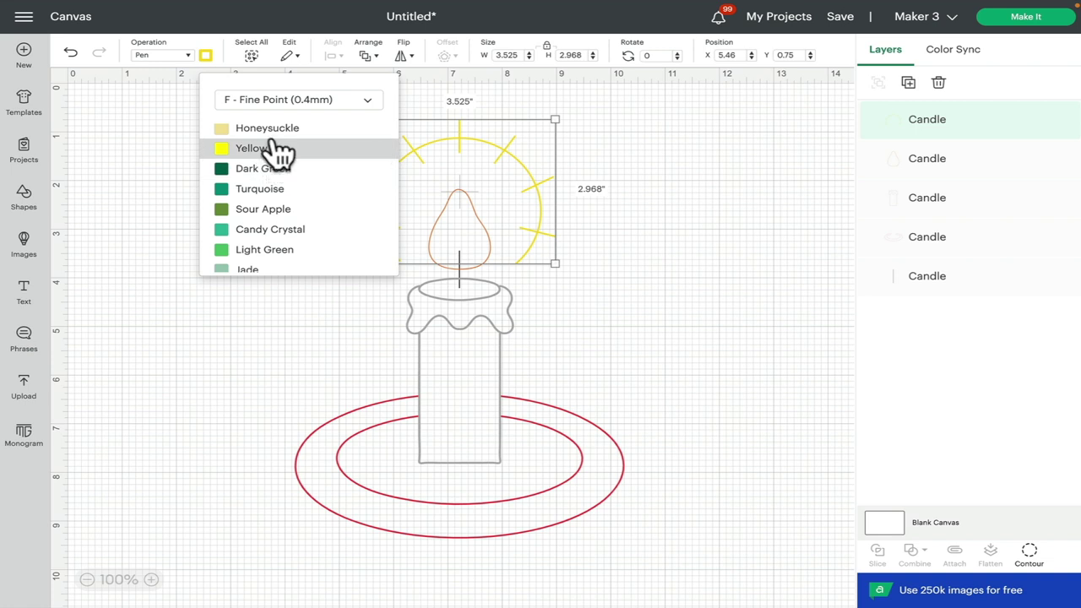
pyautogui.click(308, 100)
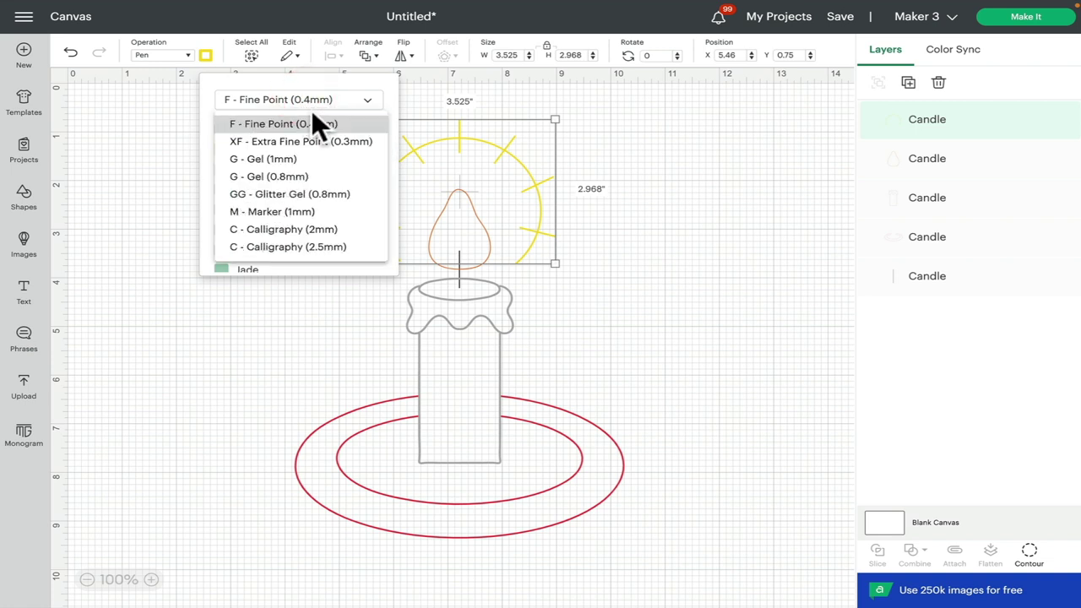
pyautogui.click(310, 193)
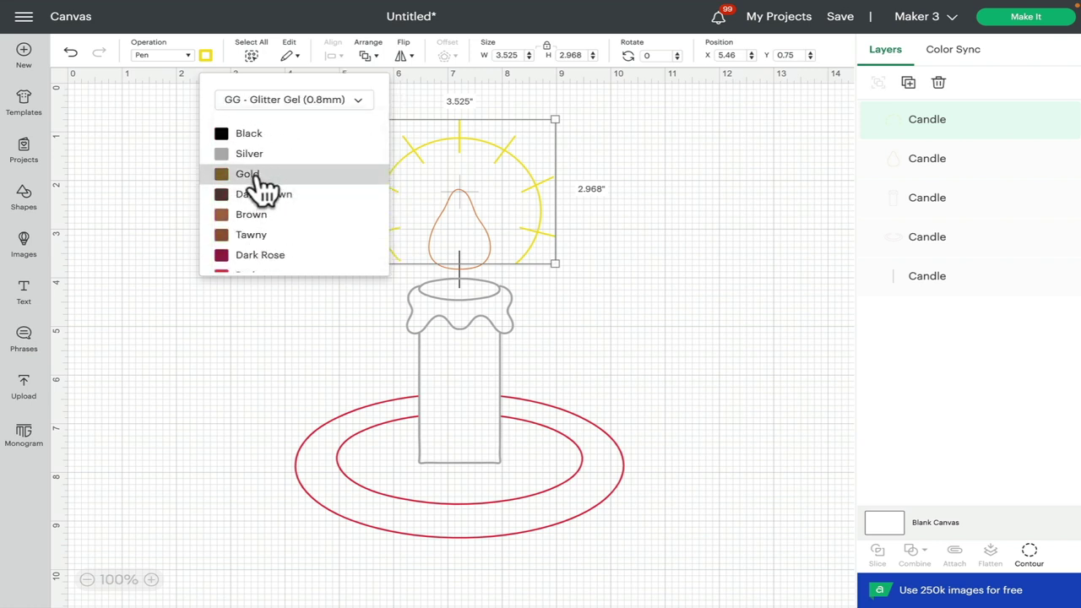
# - After trying Glitter Gel Gold and Marker Gold, set the halo to Calligraphy (2mm) Gold
pyautogui.click(258, 176)
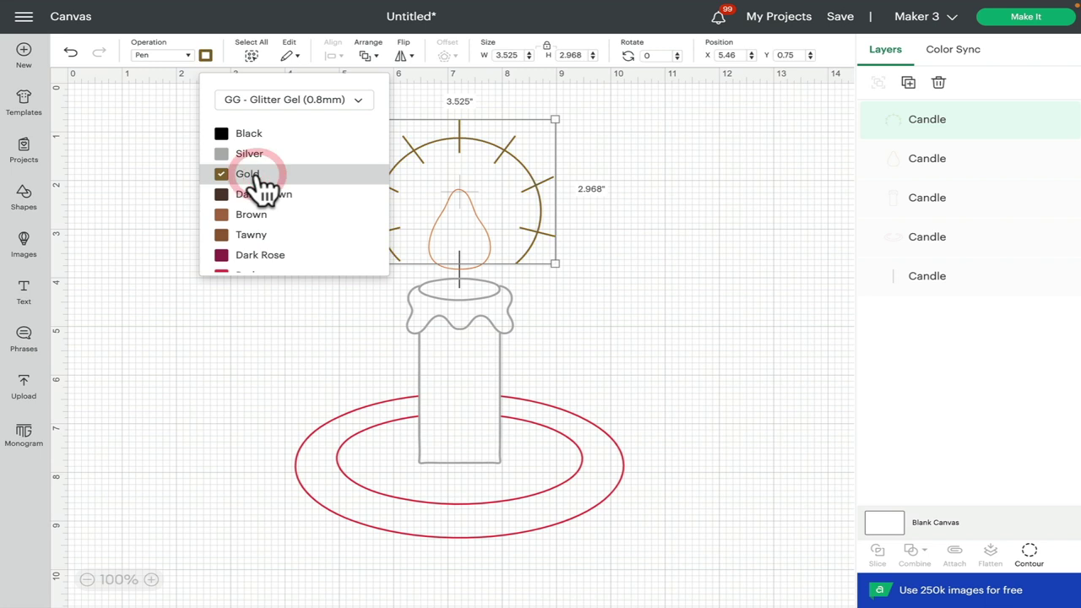
pyautogui.click(258, 102)
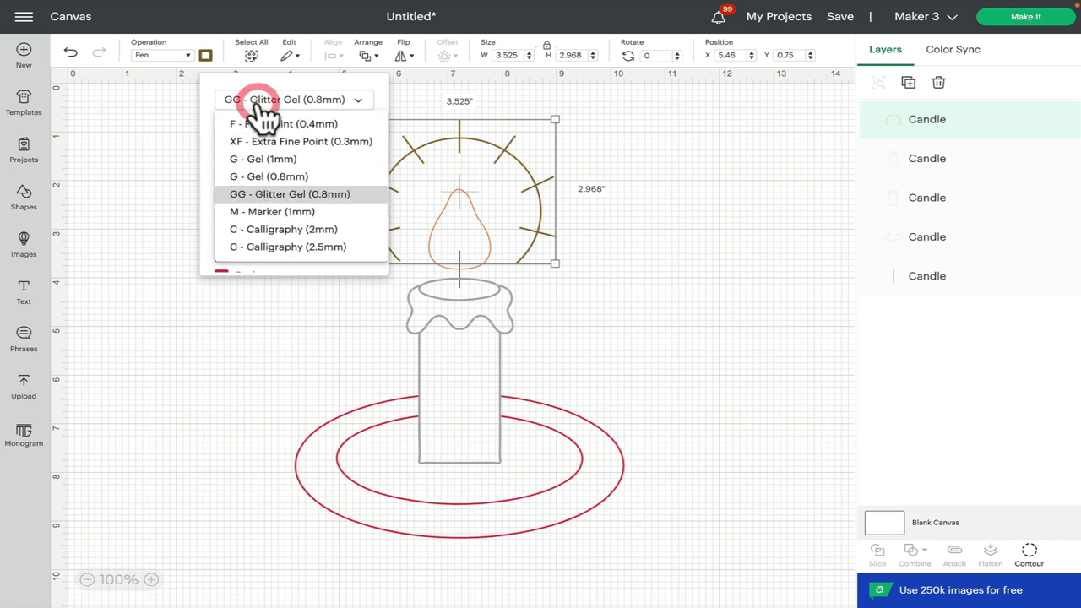
pyautogui.click(268, 211)
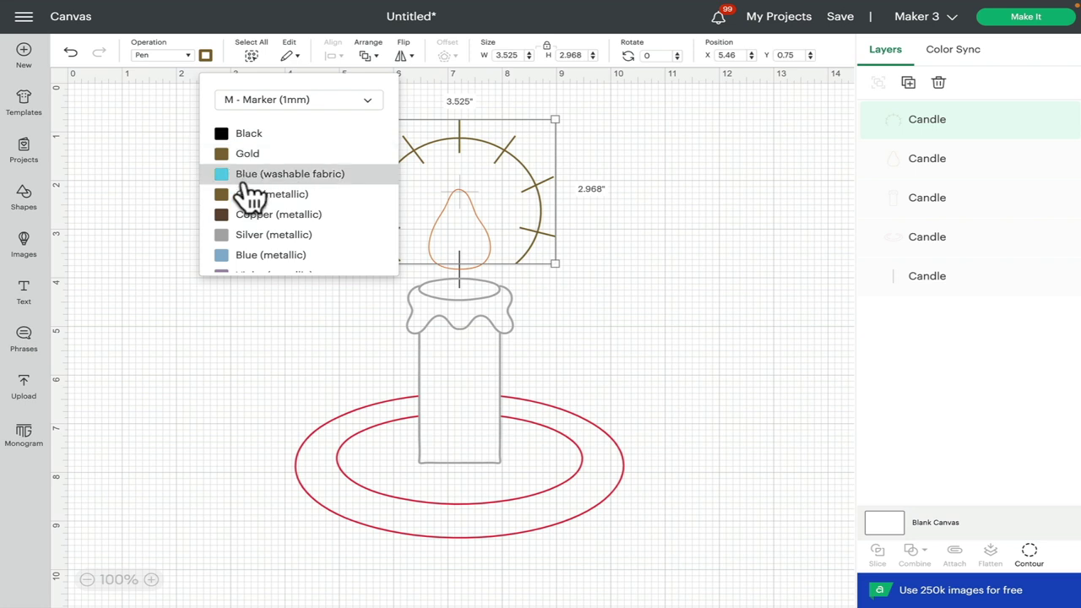
pyautogui.click(244, 196)
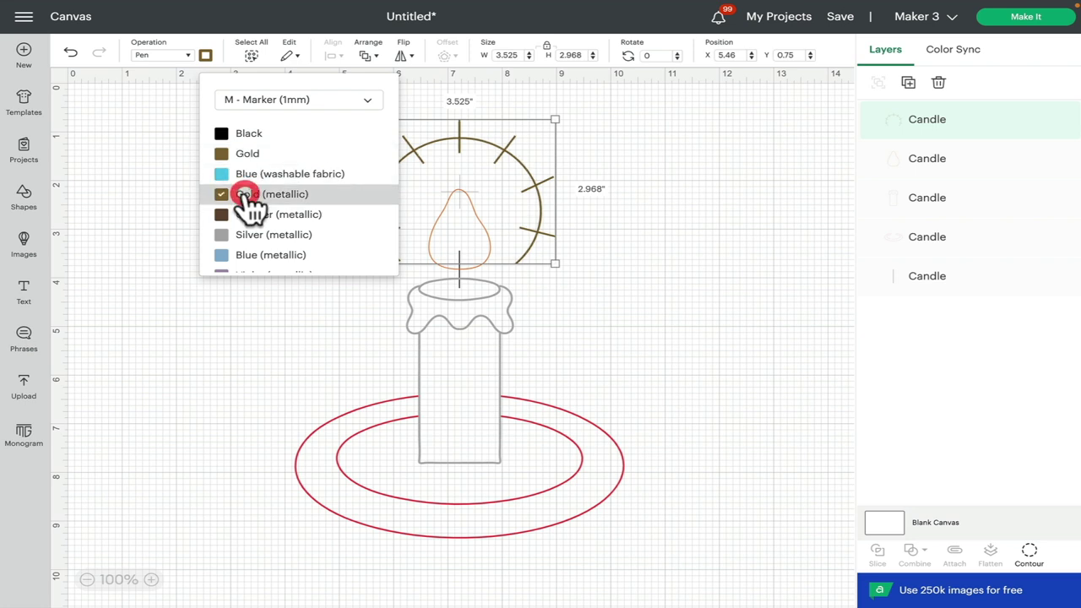
pyautogui.click(283, 102)
pyautogui.click(304, 230)
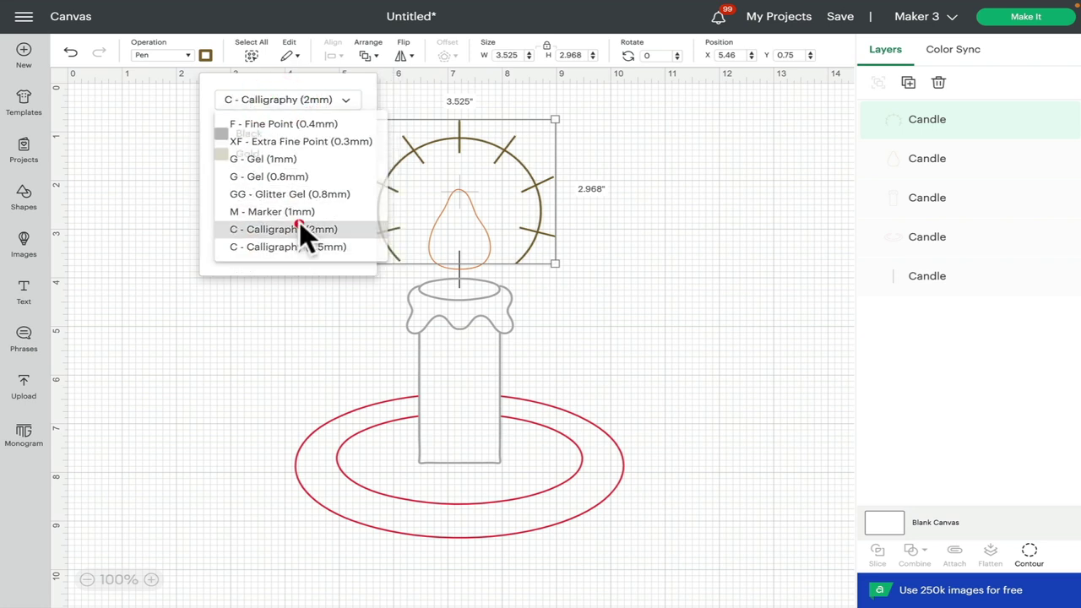
pyautogui.click(250, 162)
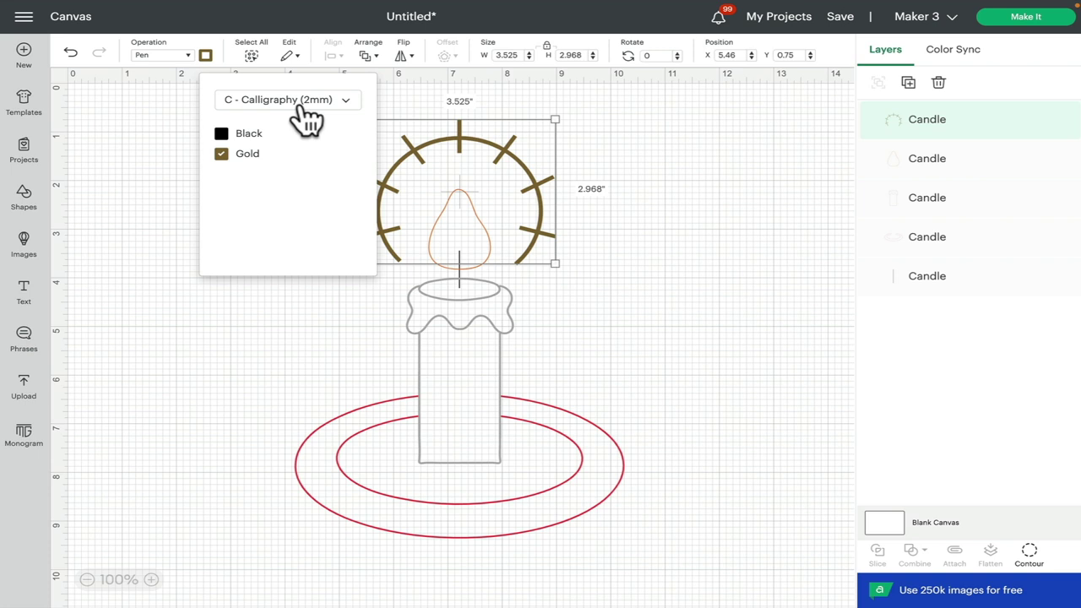
# - Select the flame layer and give its pen an orange colour
pyautogui.click(951, 167)
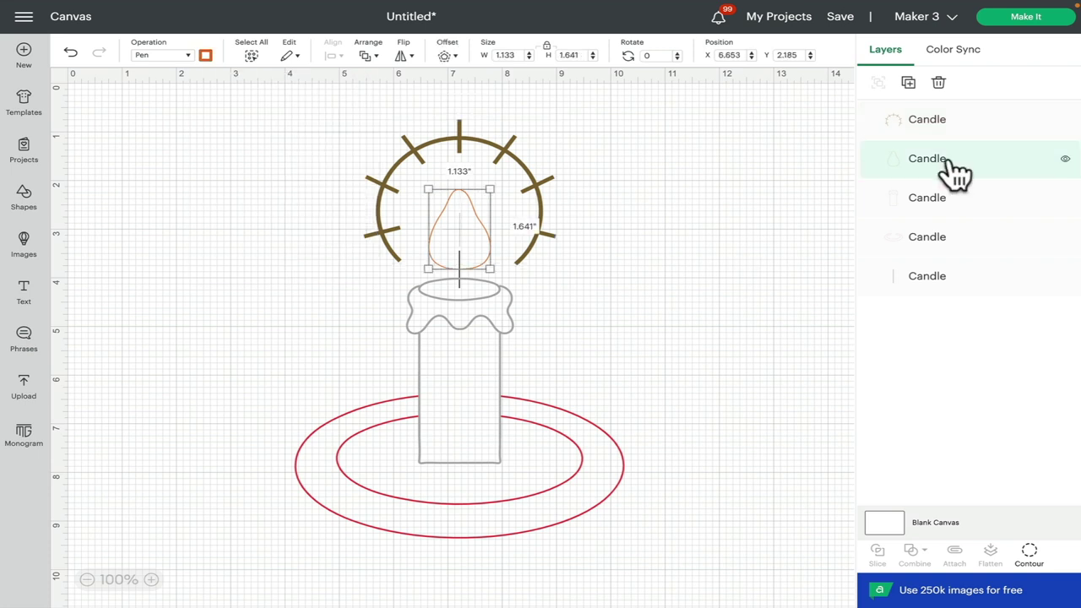
pyautogui.click(205, 55)
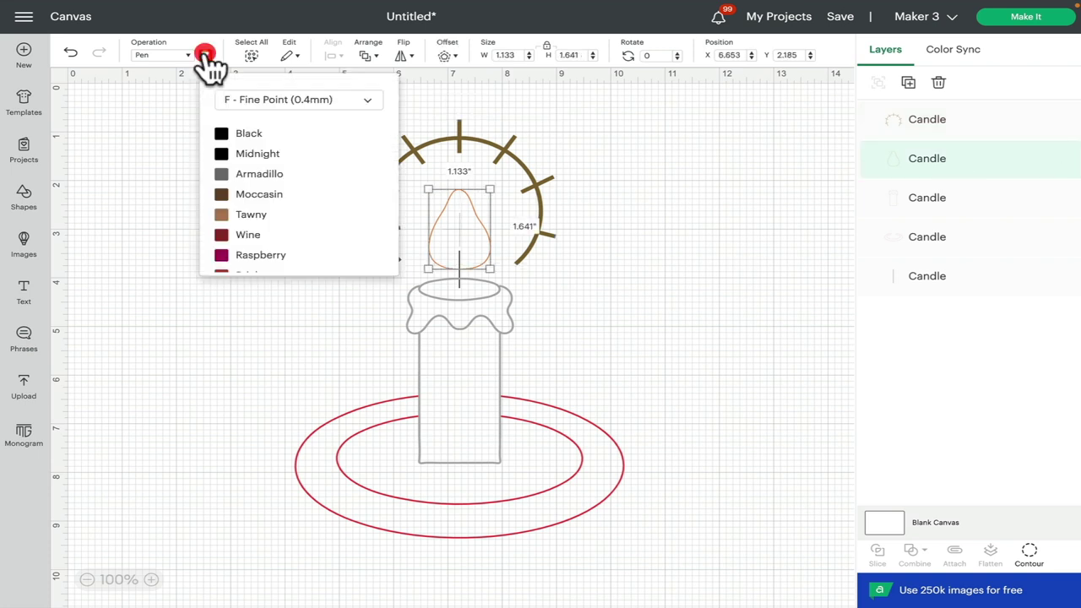
pyautogui.scroll(-5, 334, 234)
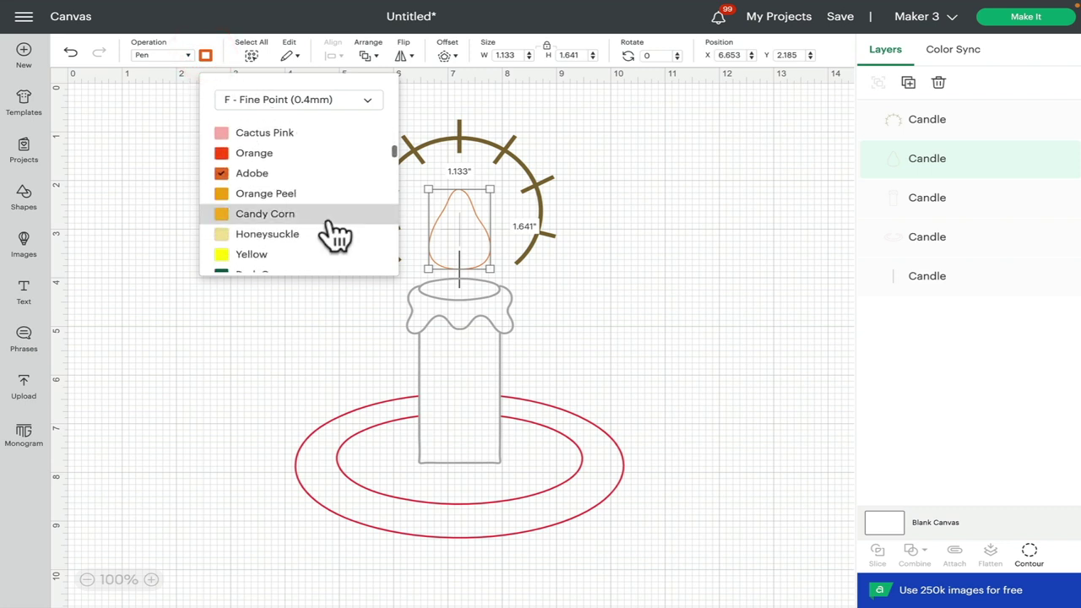
pyautogui.scroll(2, 338, 232)
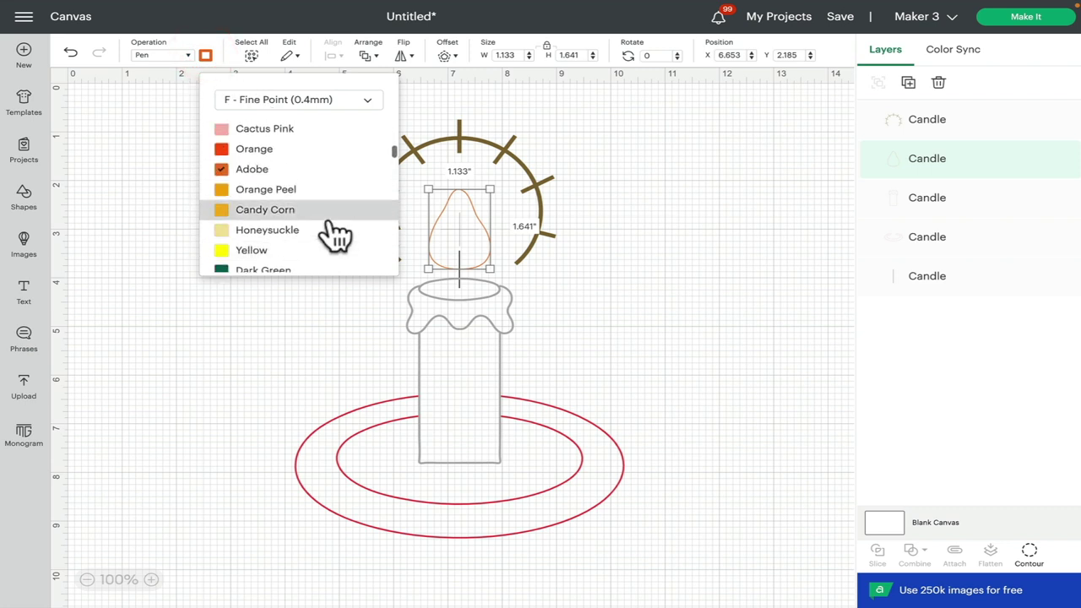
pyautogui.click(259, 152)
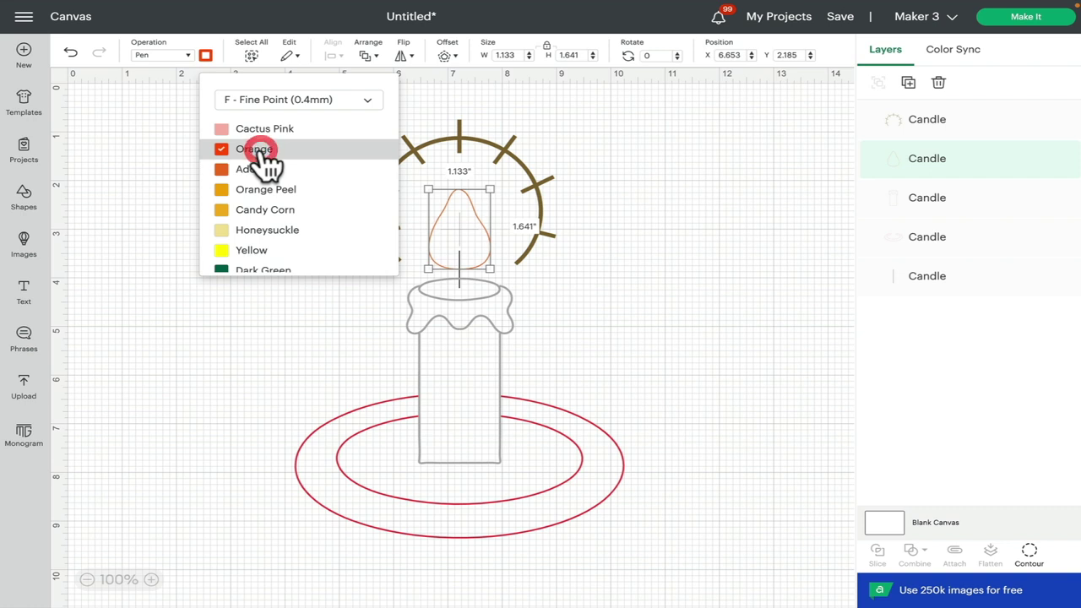
# - Change the flame pen to GG - Glitter Gel (0.8mm) in Orange
pyautogui.click(366, 101)
pyautogui.click(354, 194)
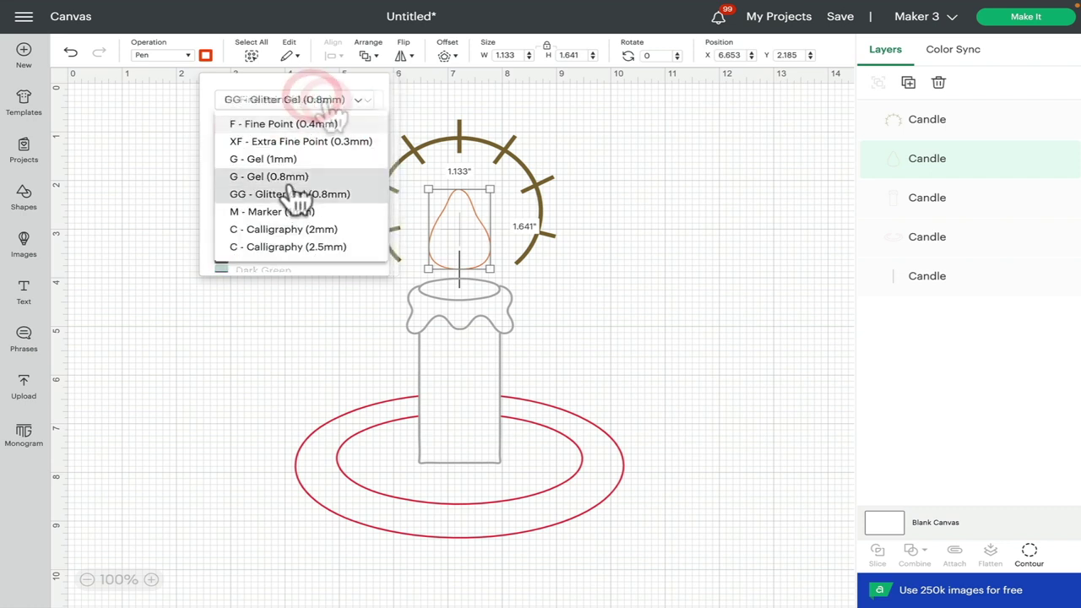
pyautogui.click(289, 193)
pyautogui.scroll(5, 290, 186)
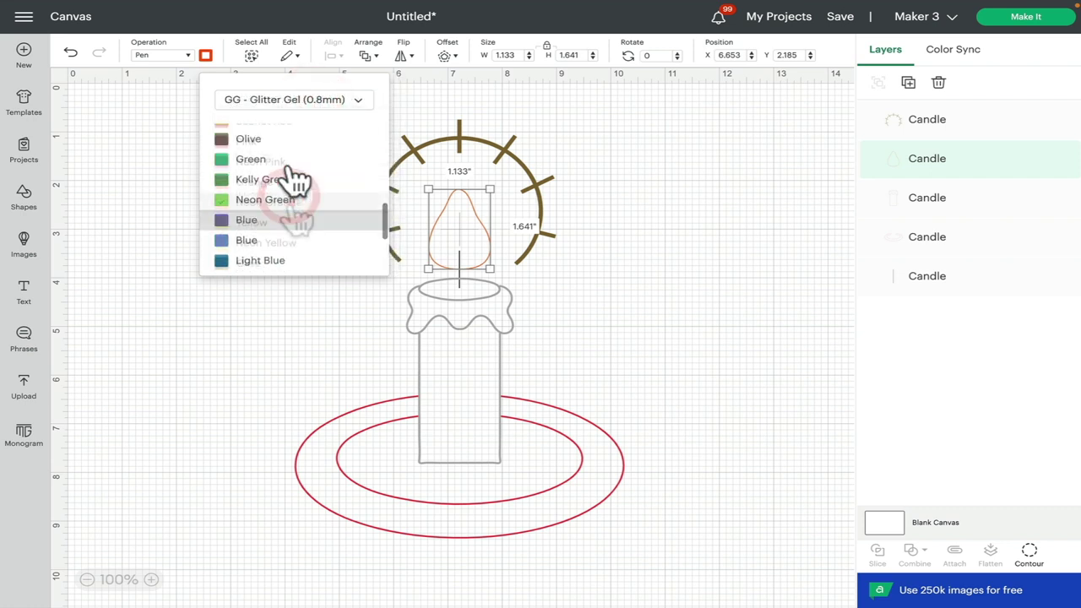
pyautogui.click(296, 203)
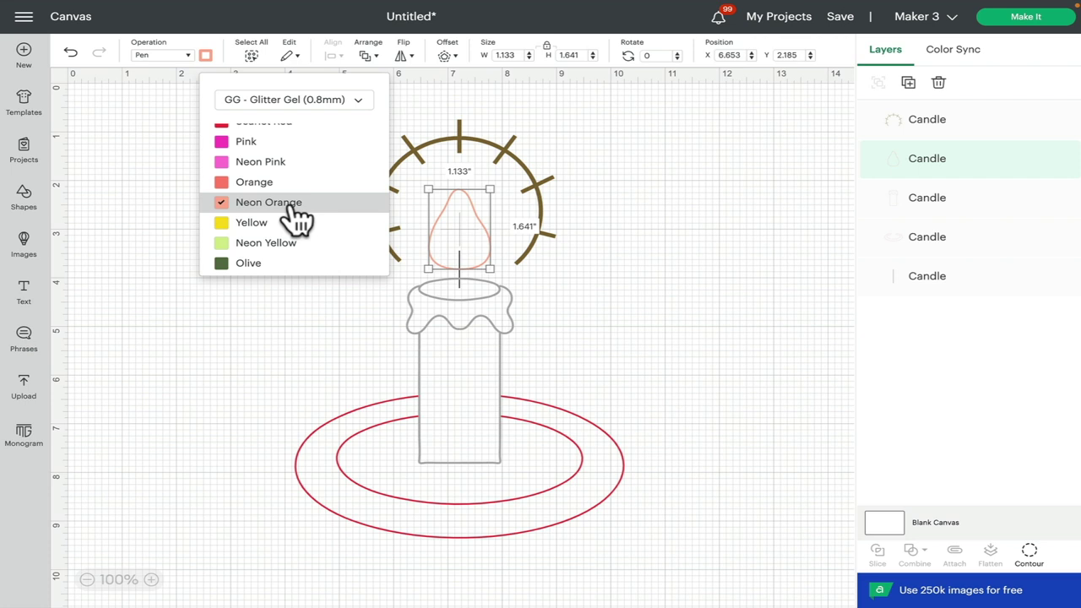
pyautogui.click(262, 182)
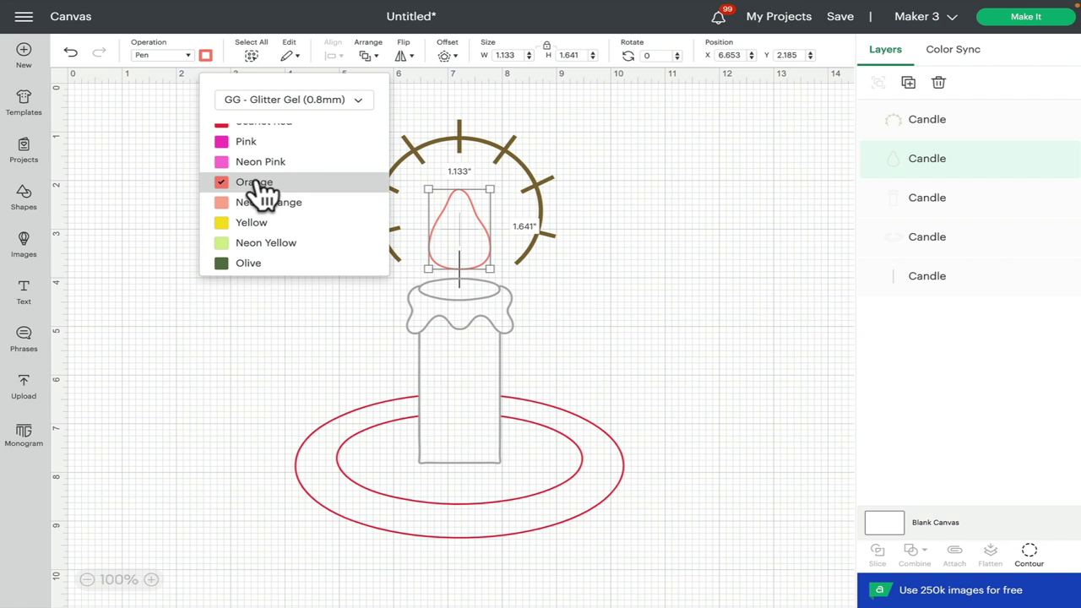
pyautogui.click(930, 200)
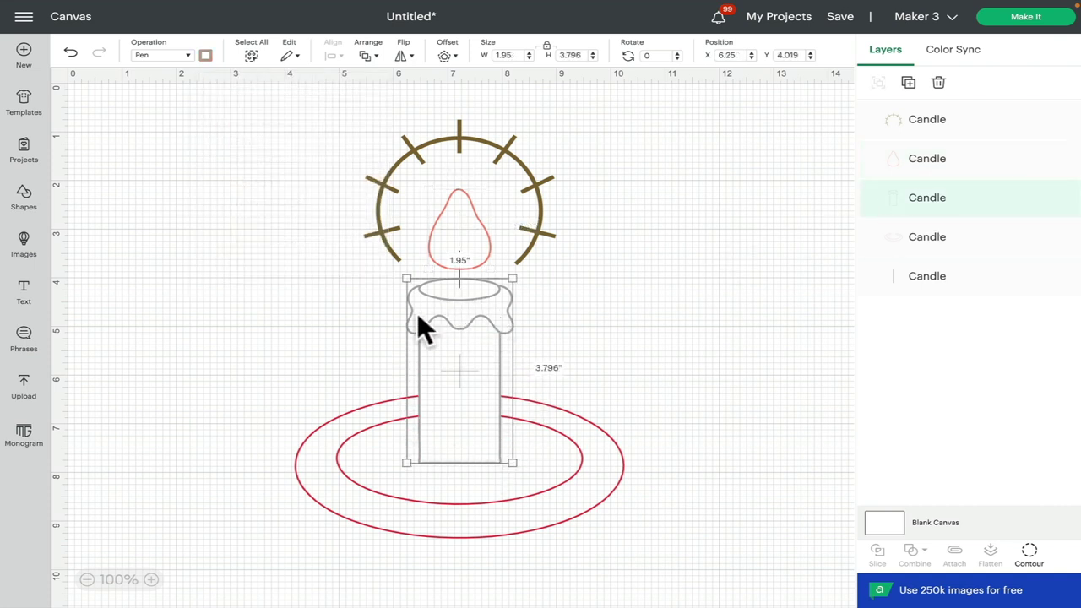
# - Set the candle body pen to G - Gel (0.8mm) in White (Opaque)
pyautogui.click(206, 56)
pyautogui.click(277, 101)
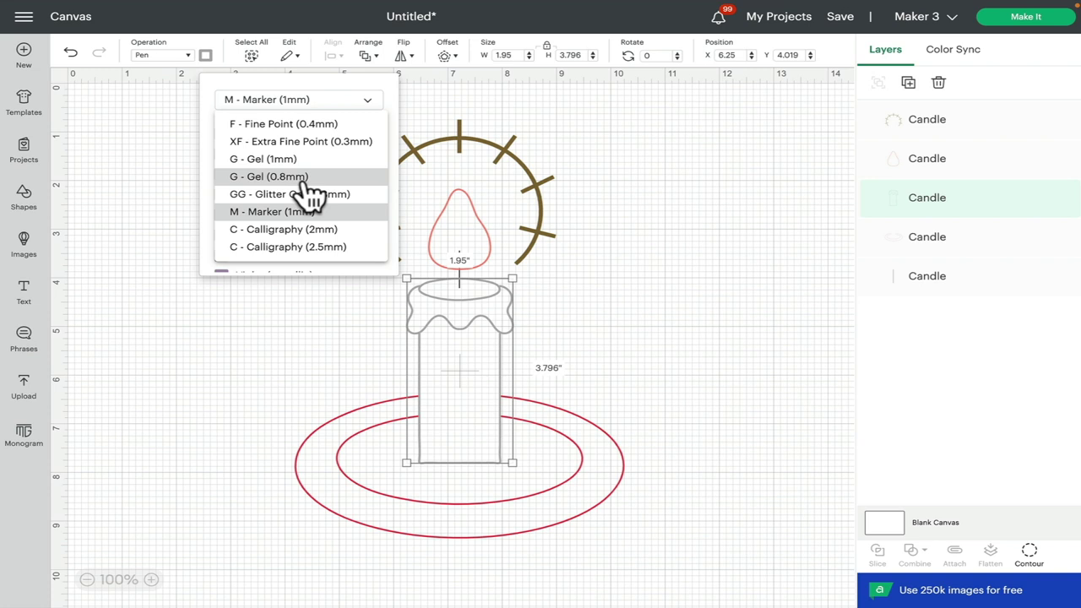
pyautogui.click(304, 180)
pyautogui.click(287, 135)
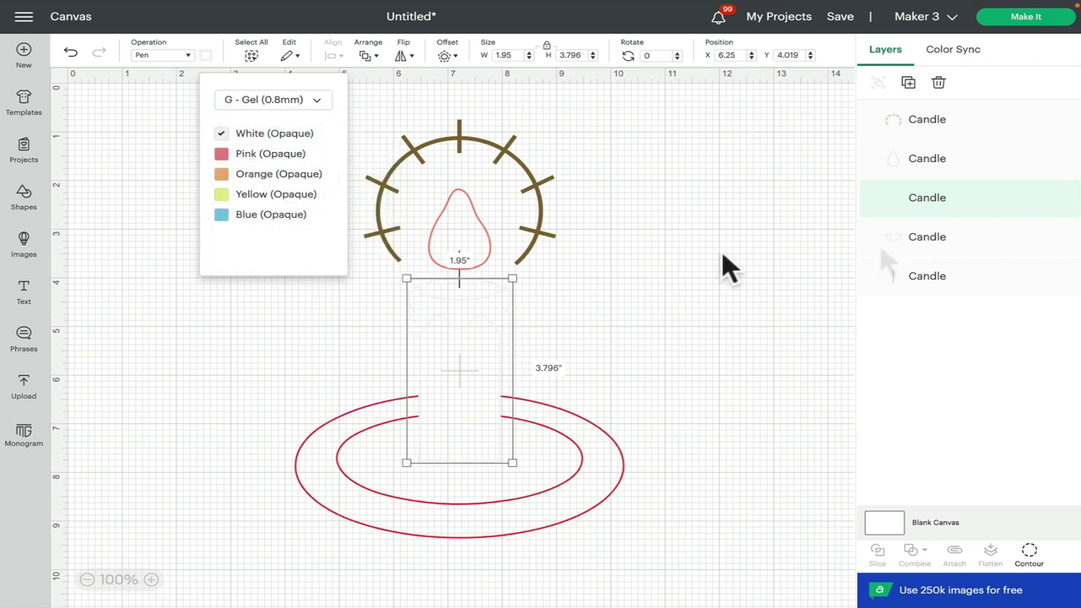
pyautogui.click(300, 110)
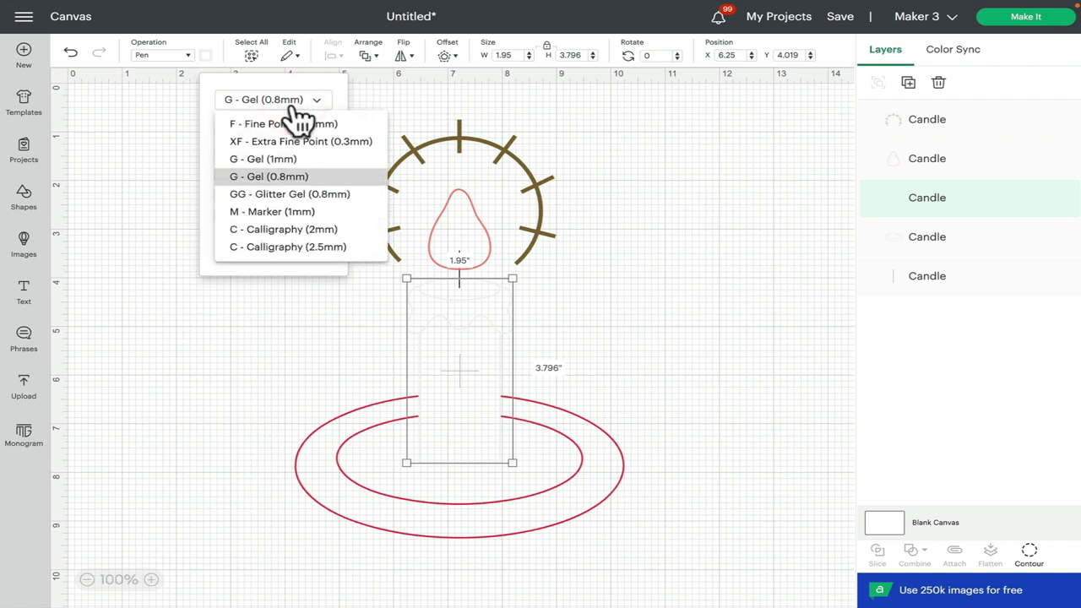